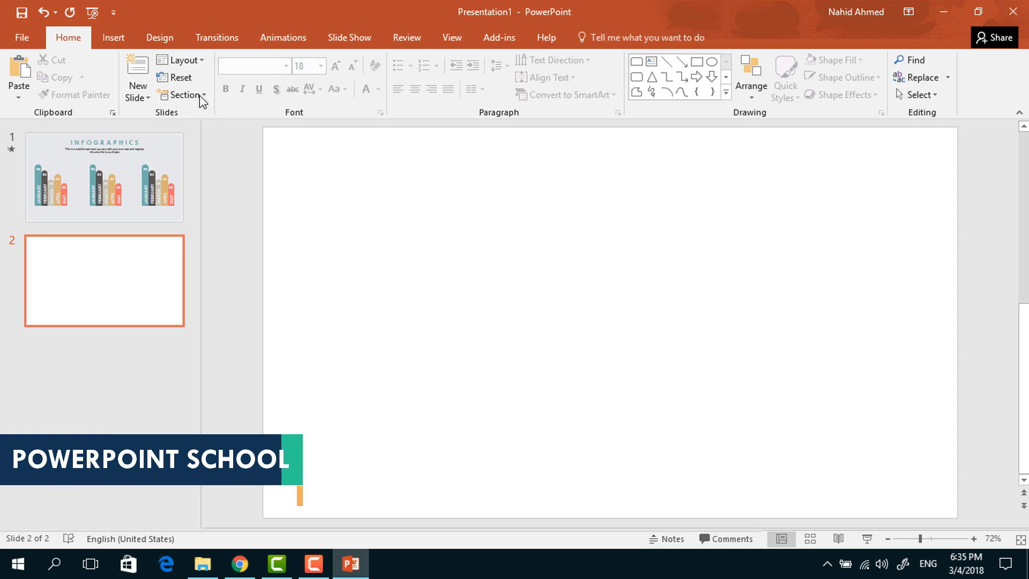
Switch to the Design tab to reach the blank second slide's background settings
{"action": "left_click", "coordinate": [160, 38]}
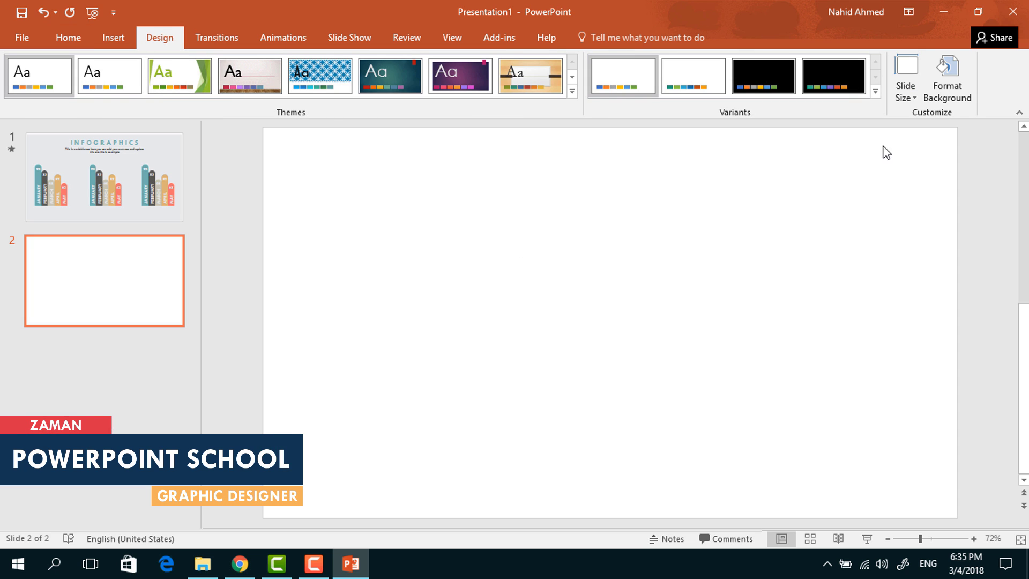
Fill the second slide's background with the light grey recent colour
{"action": "left_click", "coordinate": [937, 97]}
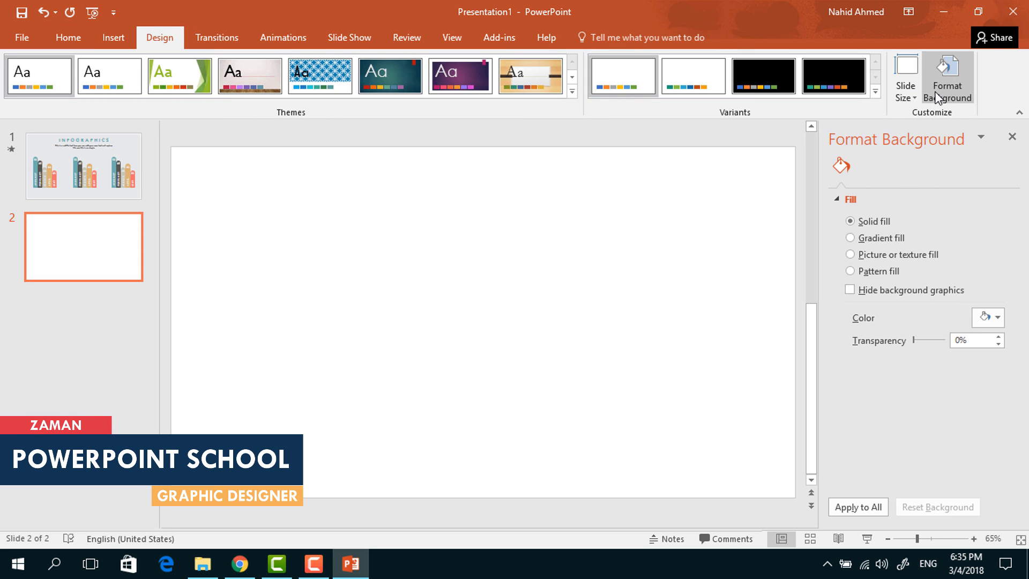
{"action": "left_click", "coordinate": [999, 318]}
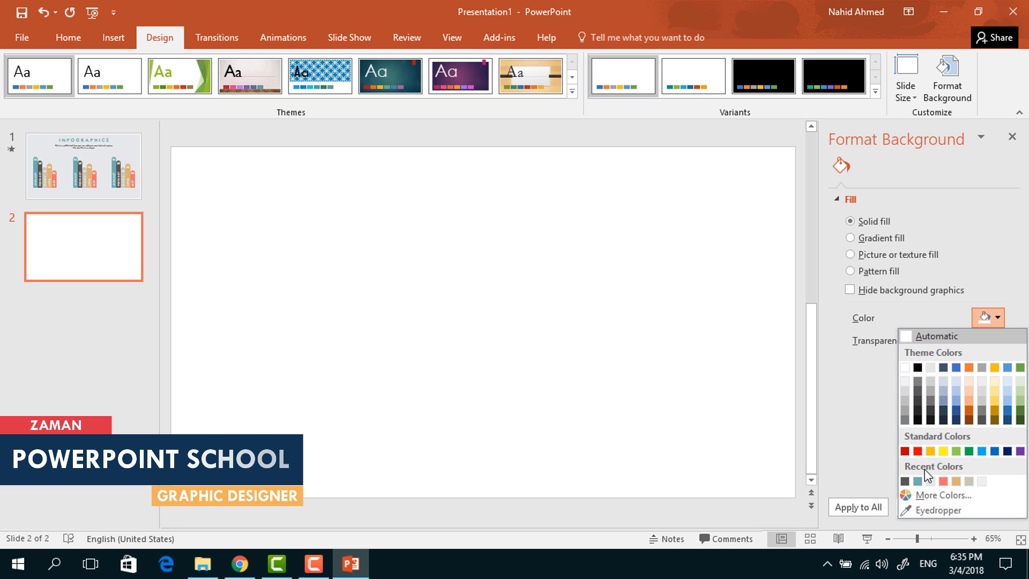
{"action": "left_click", "coordinate": [931, 482]}
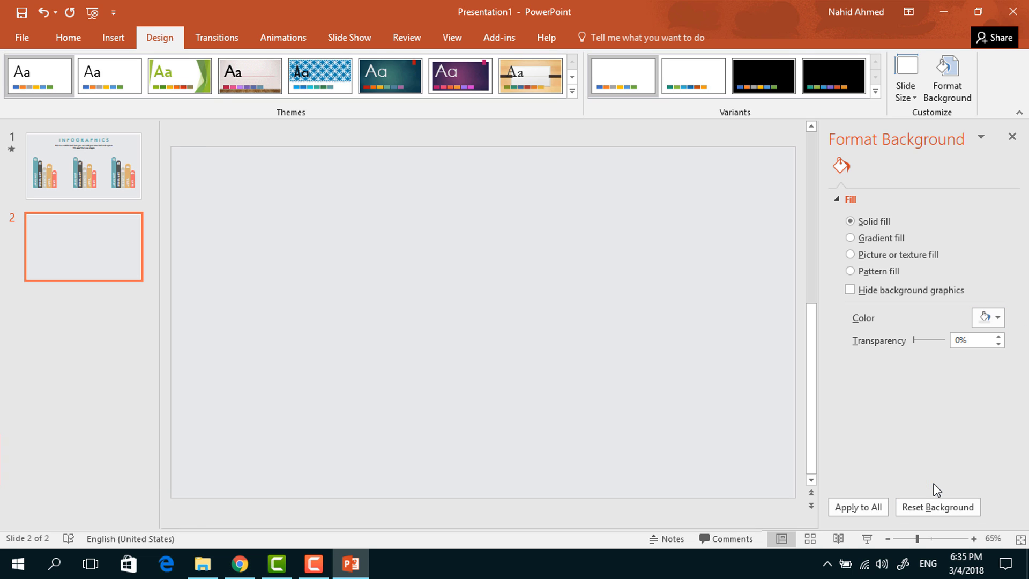
{"action": "left_click", "coordinate": [1014, 136]}
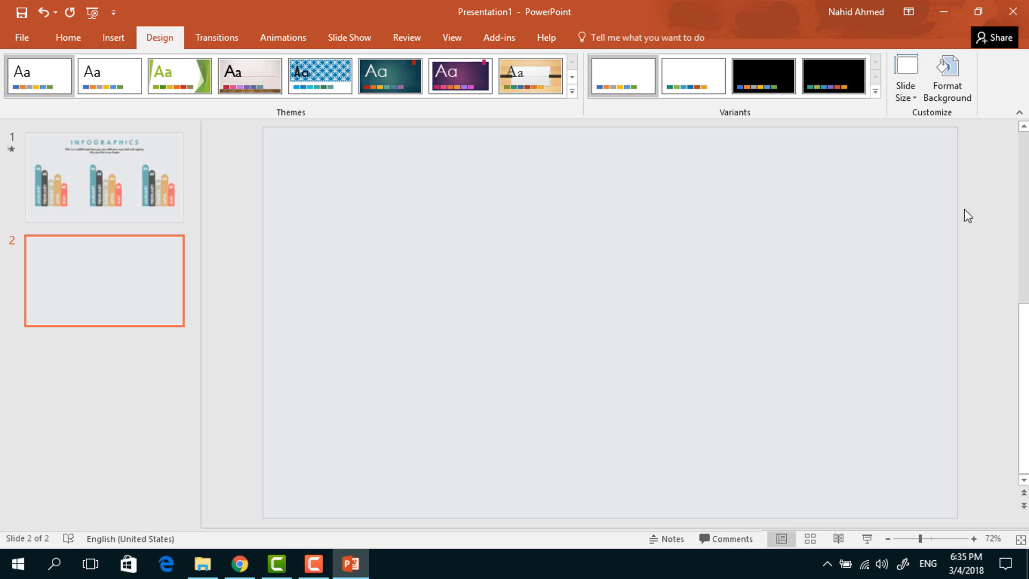
{"action": "left_click", "coordinate": [66, 38]}
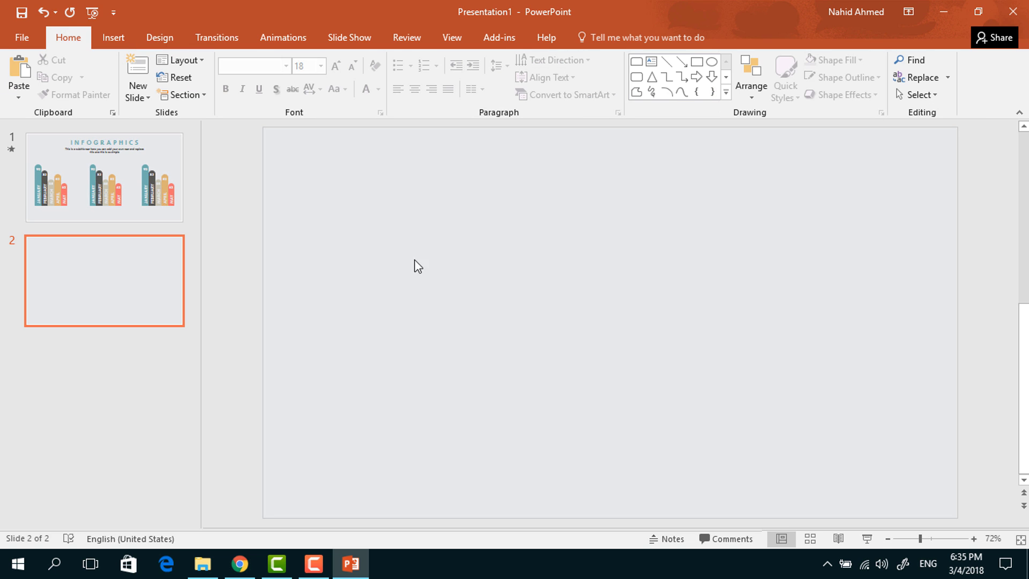
Draw a wide rectangle near the slide bottom with no fill and no outline
{"action": "left_click", "coordinate": [697, 64]}
{"action": "left_click_drag", "start_coordinate": [505, 445], "coordinate": [735, 515]}
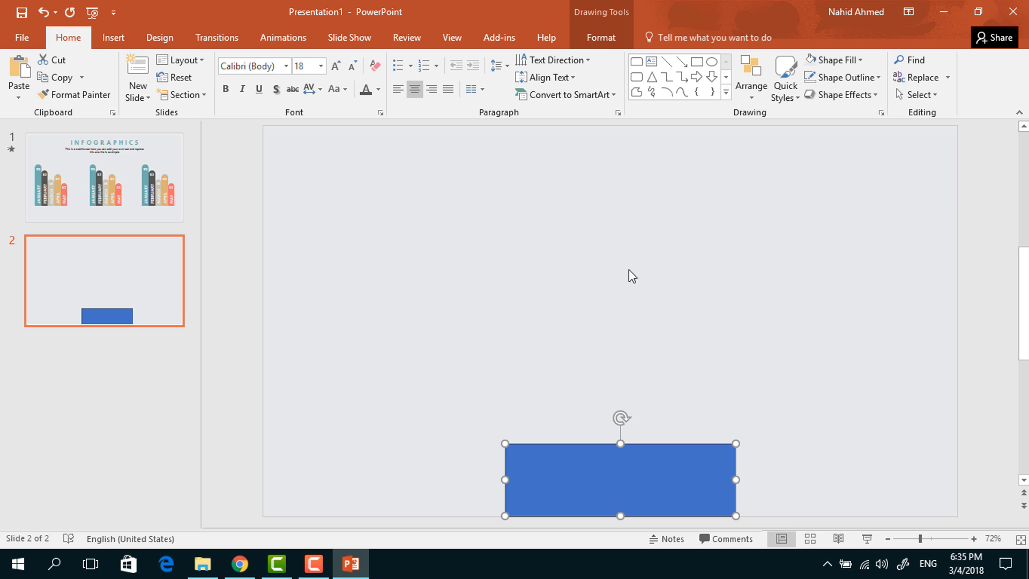
{"action": "left_click", "coordinate": [601, 37]}
{"action": "left_click", "coordinate": [362, 63]}
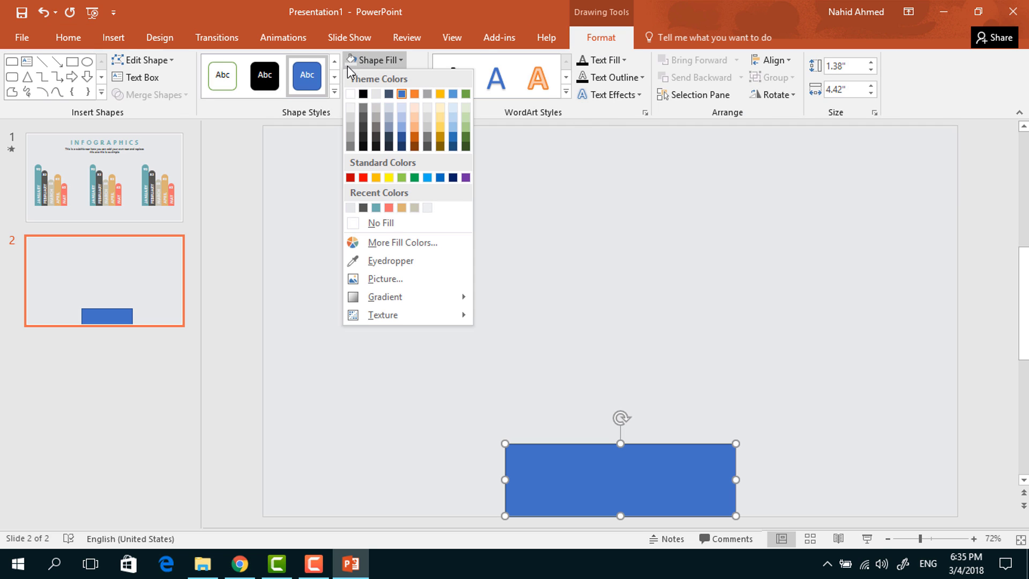
{"action": "left_click", "coordinate": [353, 223]}
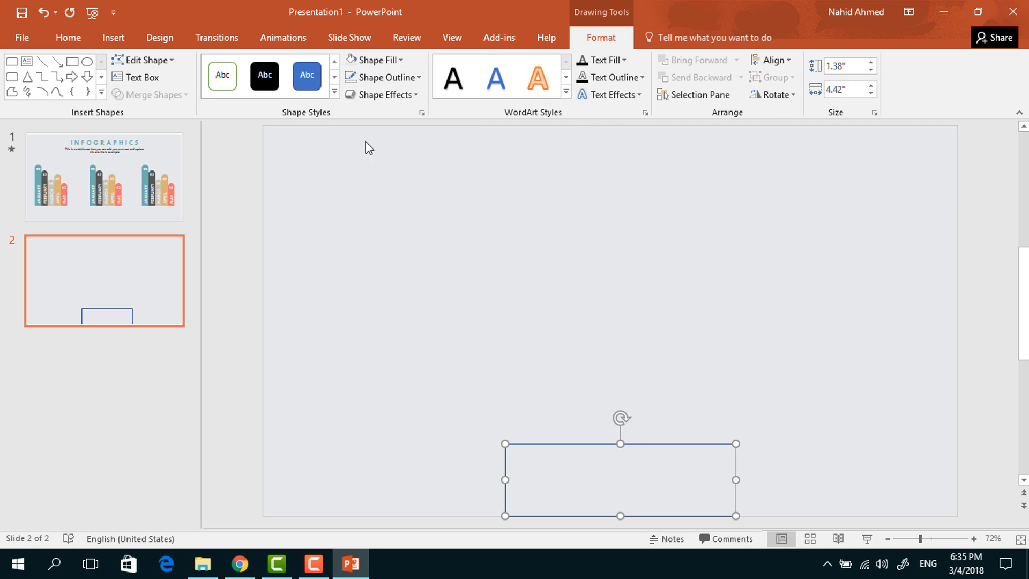
{"action": "left_click", "coordinate": [410, 75]}
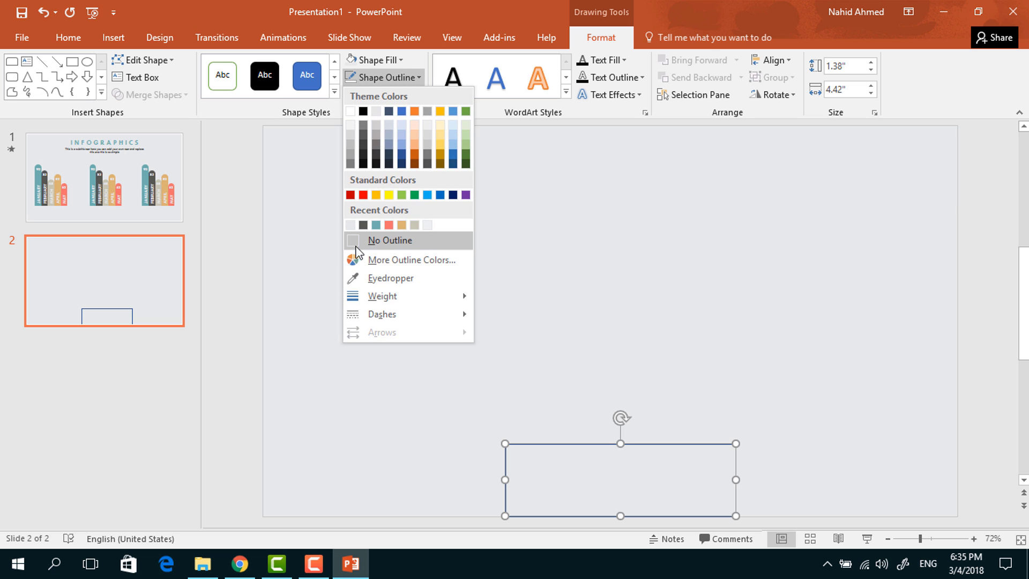
{"action": "left_click", "coordinate": [381, 240]}
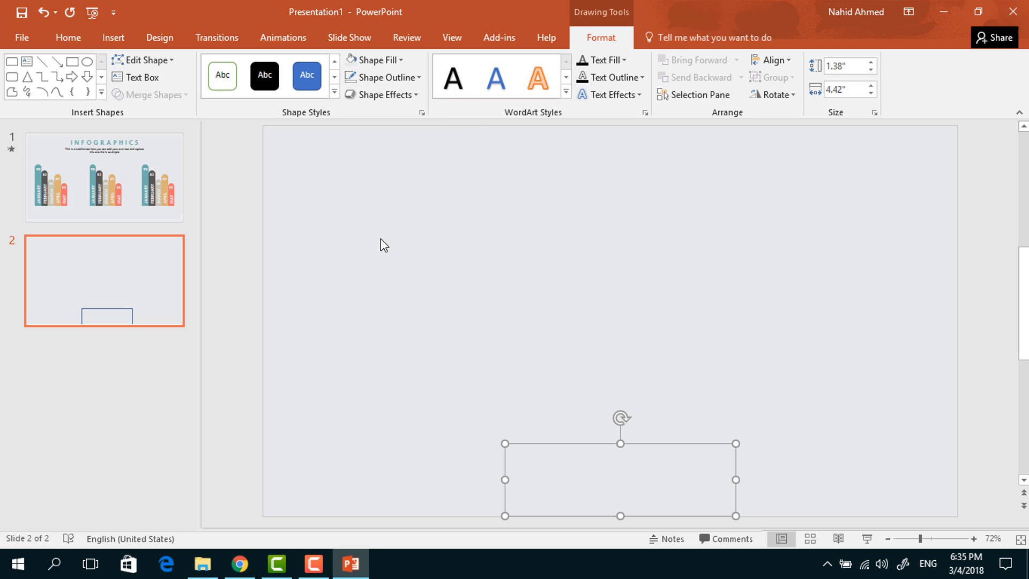
Give the rectangle a dark grey shadow with 47 pt blur at a 270° angle
{"action": "left_click", "coordinate": [421, 114]}
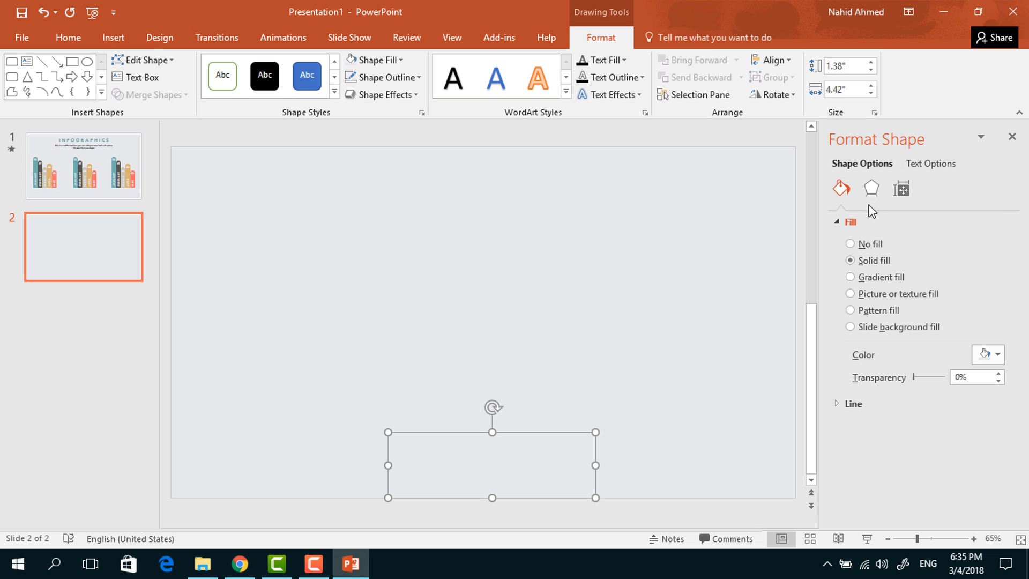
{"action": "left_click", "coordinate": [874, 190]}
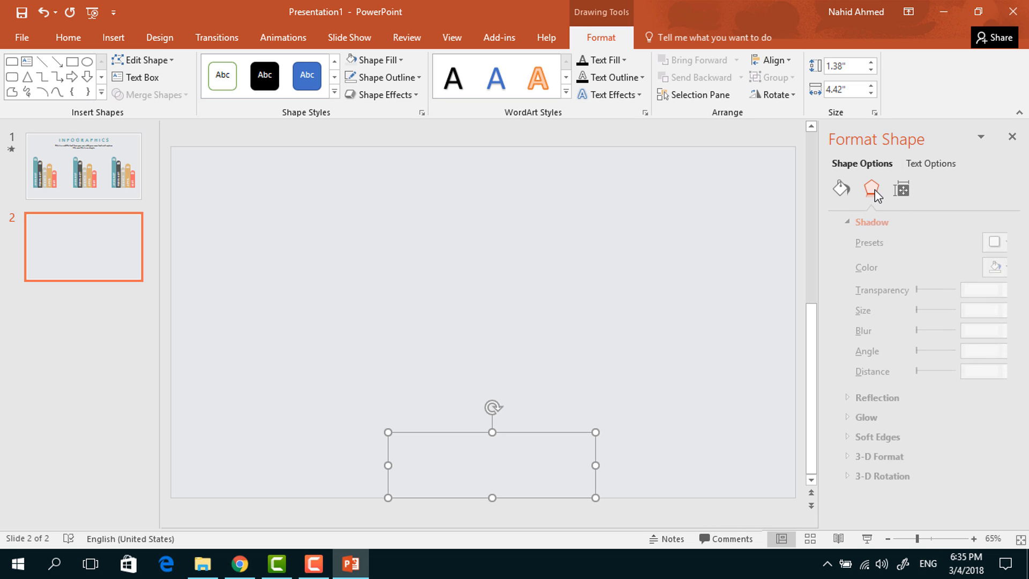
{"action": "left_click", "coordinate": [997, 268]}
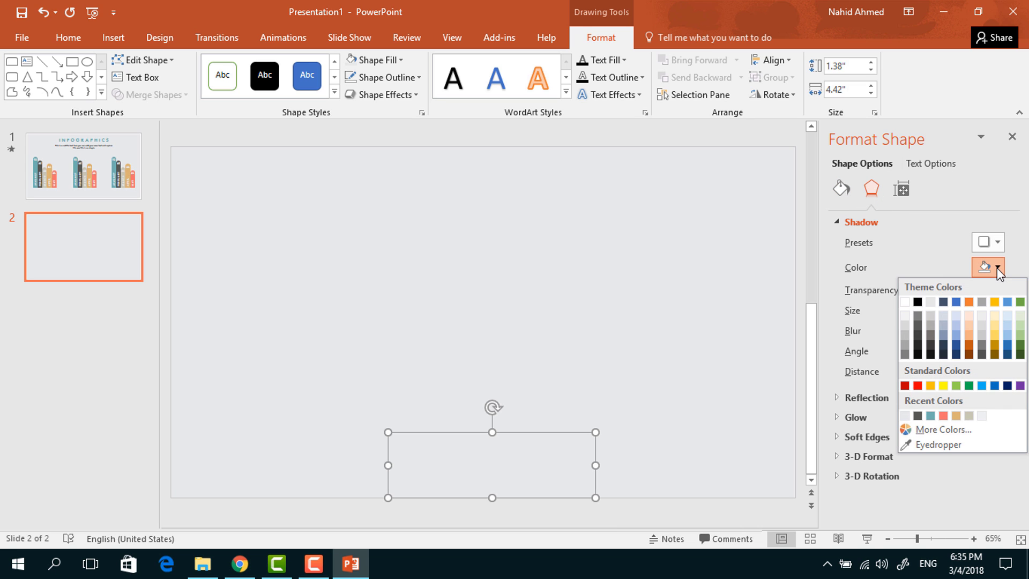
{"action": "left_click", "coordinate": [916, 325]}
{"action": "left_click", "coordinate": [967, 294]}
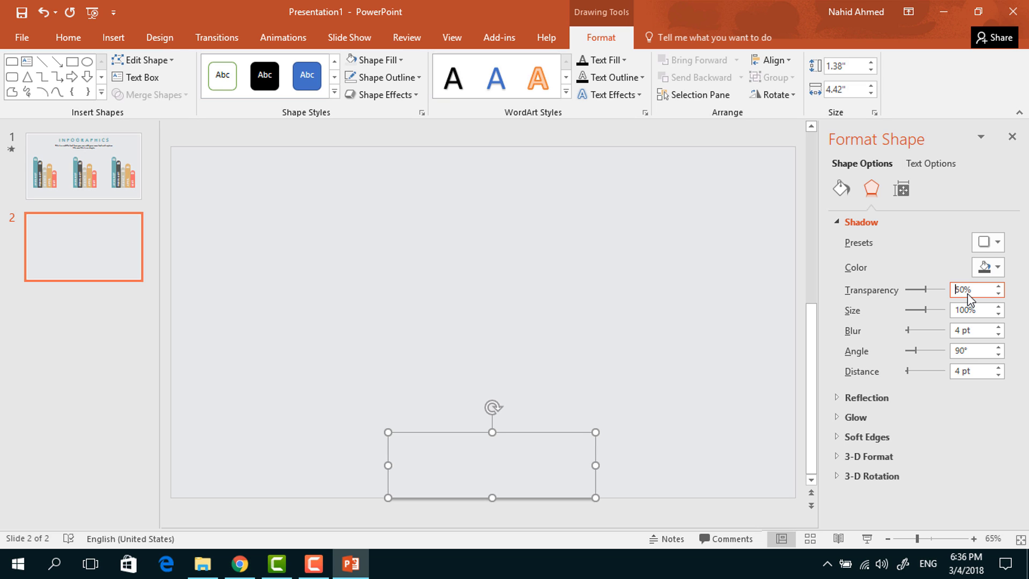
{"action": "left_click", "coordinate": [976, 329]}
{"action": "type", "text": "7"}
{"action": "key", "text": "Return"}
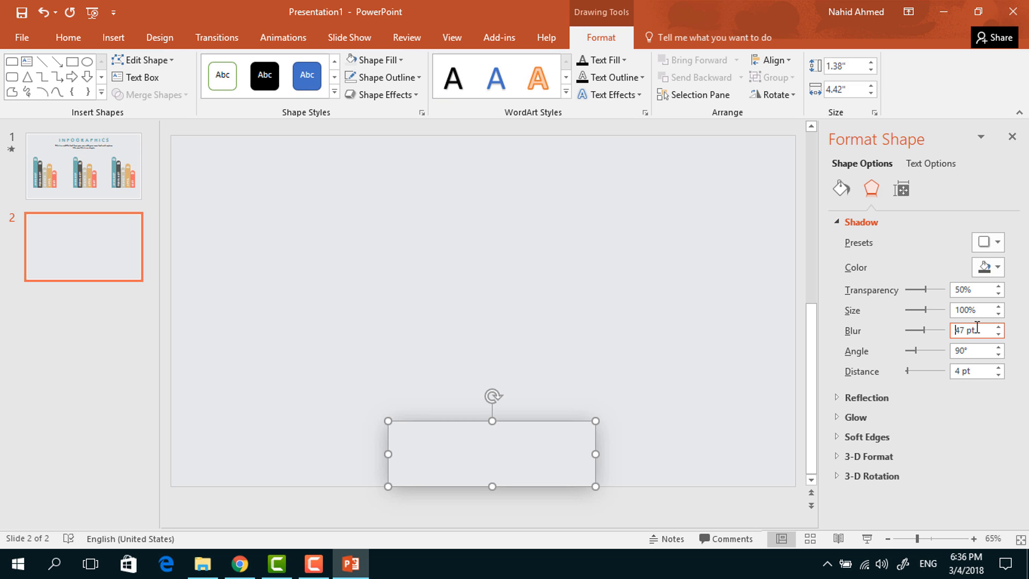
{"action": "left_click", "coordinate": [979, 351]}
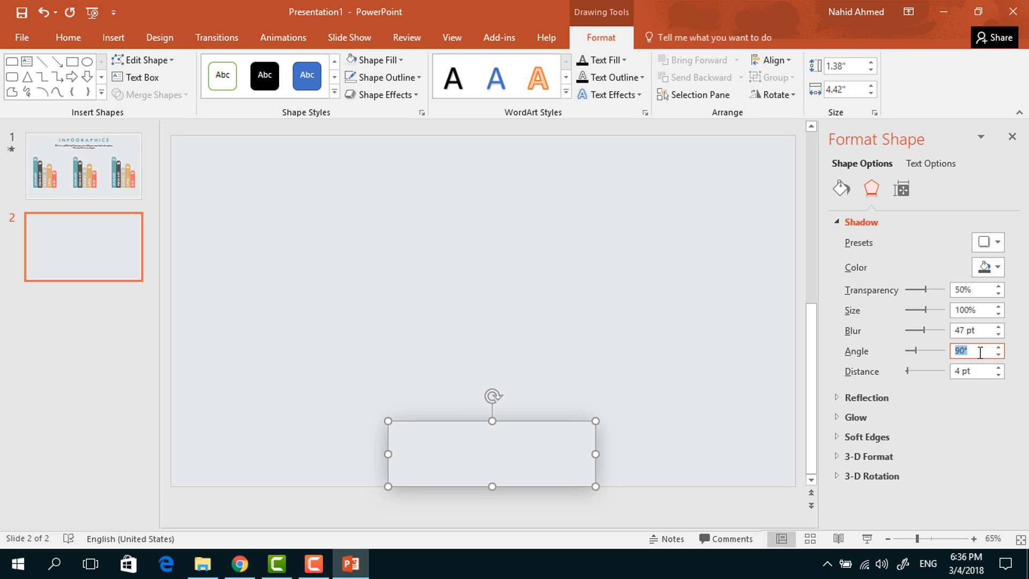
{"action": "type", "text": "270"}
{"action": "key", "text": "Return"}
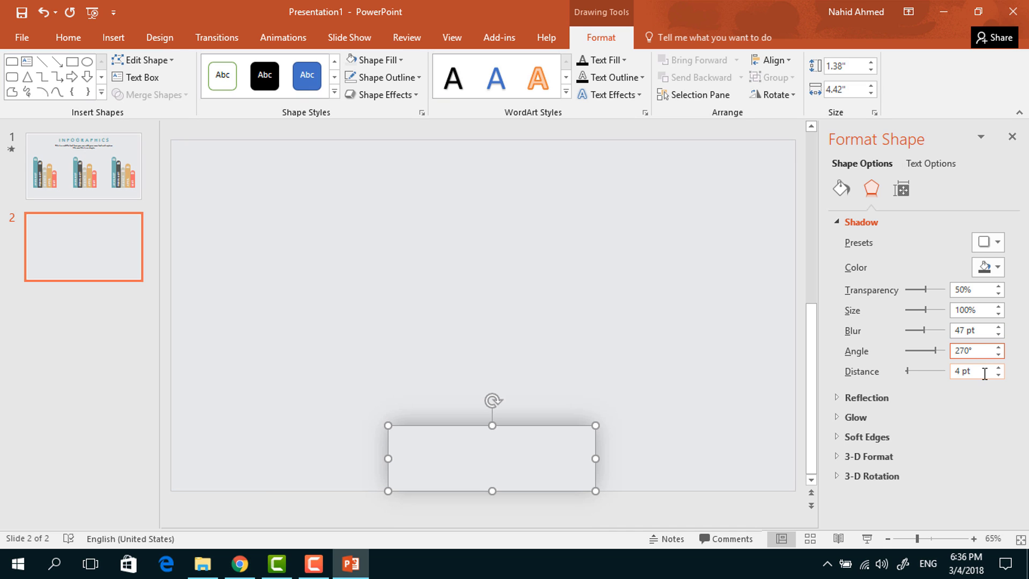
{"action": "left_click", "coordinate": [1012, 137]}
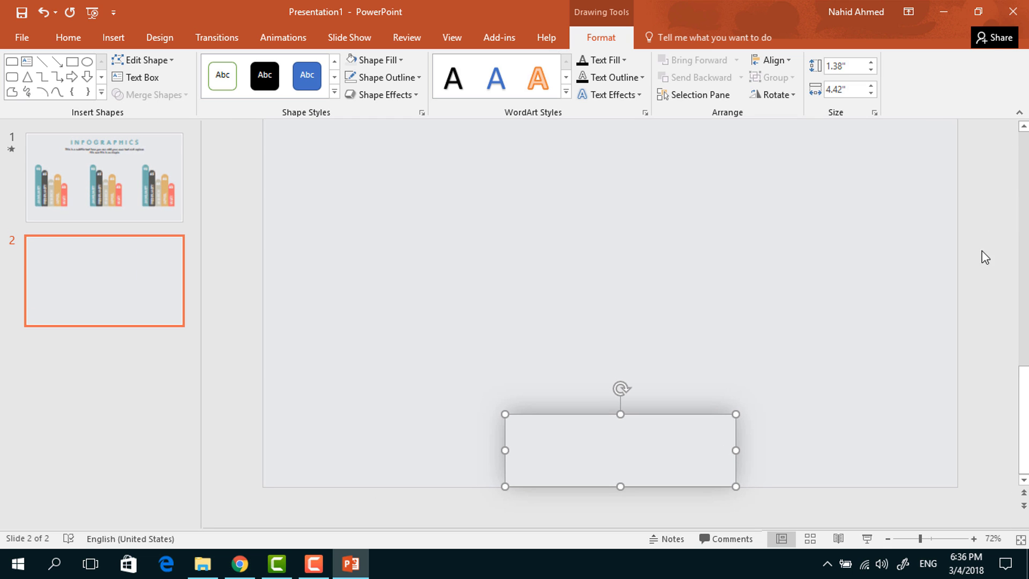
Draw a wider rectangle over the shadowed one, set to no fill and no outline
{"action": "left_click", "coordinate": [819, 402]}
{"action": "left_click", "coordinate": [696, 61]}
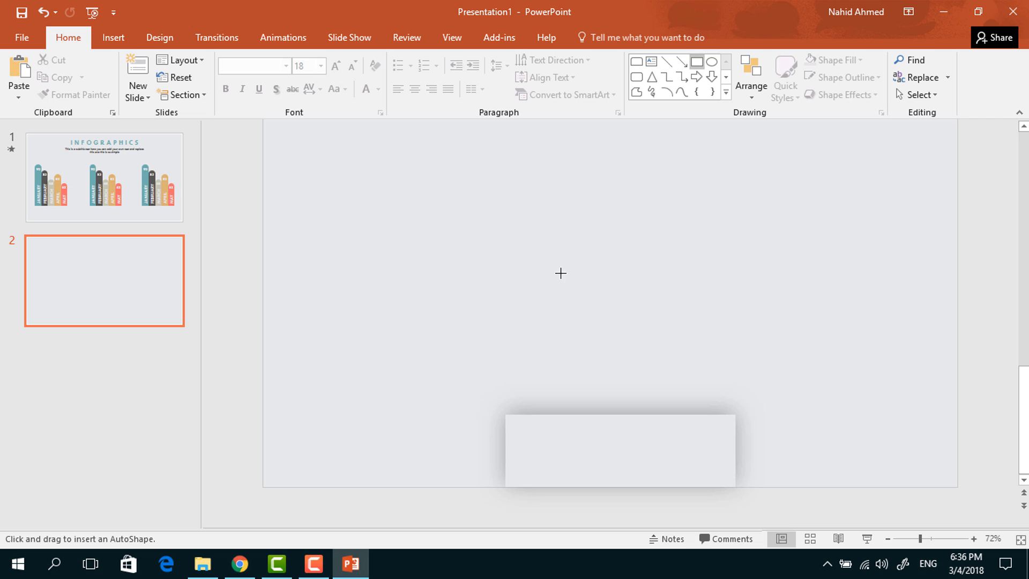
{"action": "mouse_move", "coordinate": [485, 414]}
{"action": "left_mouse_down"}
{"action": "mouse_move", "coordinate": [638, 466]}
{"action": "mouse_move", "coordinate": [759, 486]}
{"action": "left_mouse_up"}
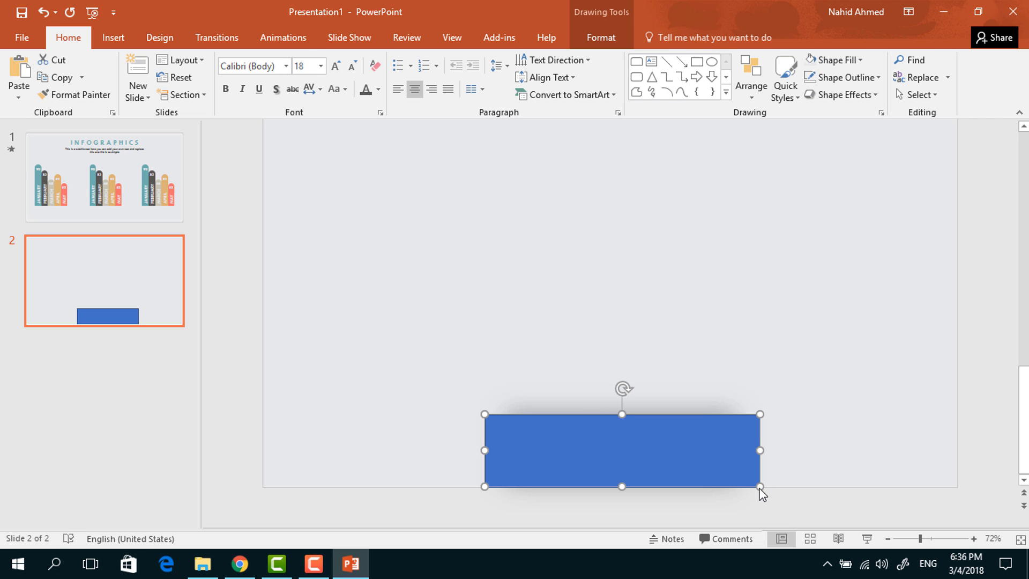
{"action": "left_click", "coordinate": [574, 37]}
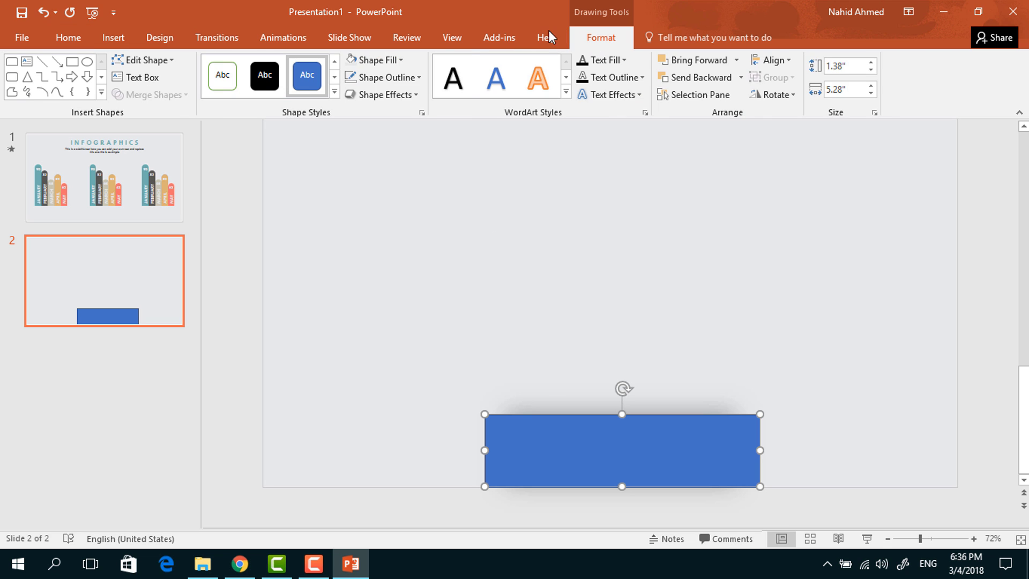
{"action": "left_click", "coordinate": [397, 62]}
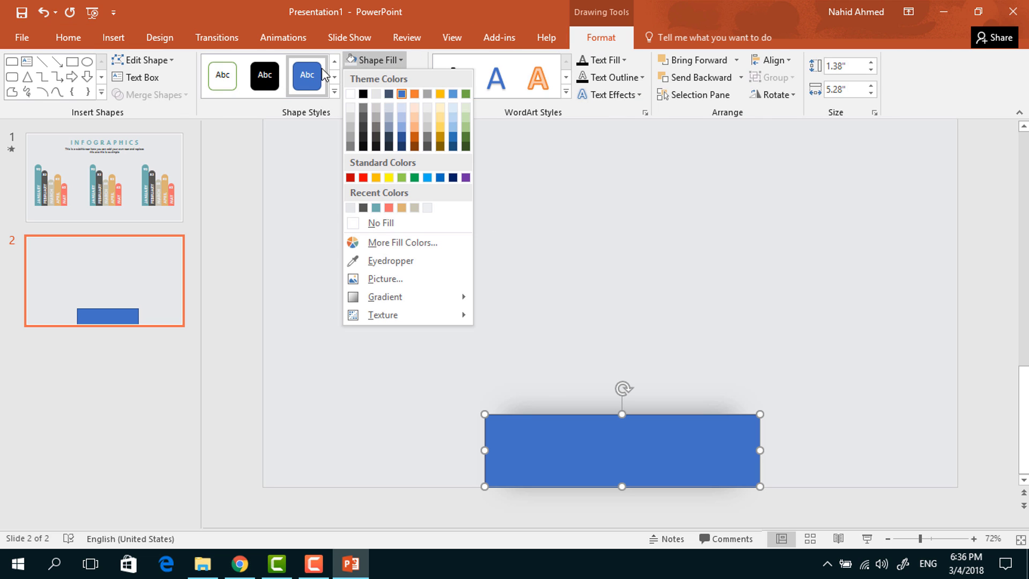
{"action": "left_click", "coordinate": [352, 211]}
{"action": "left_click", "coordinate": [386, 78]}
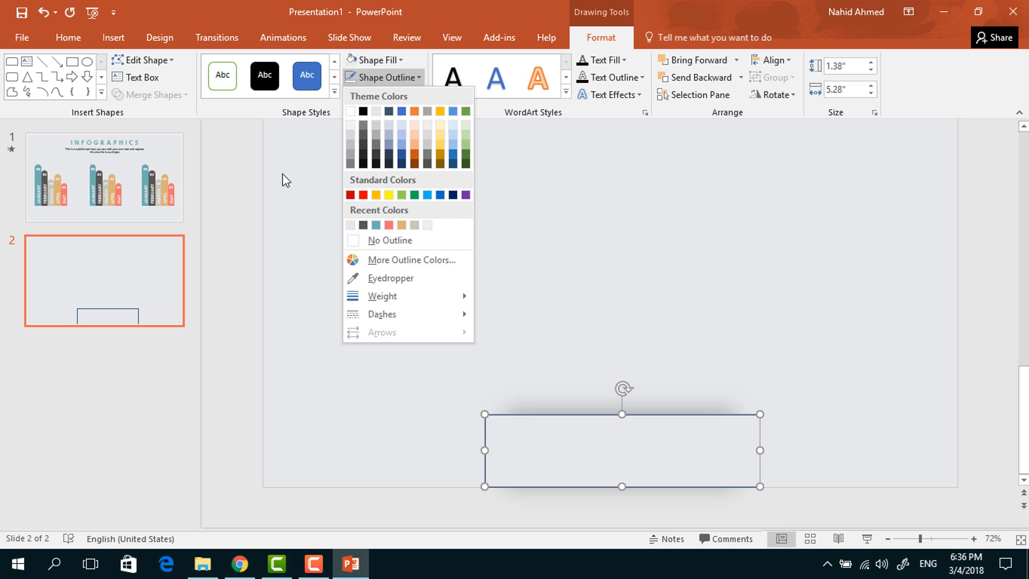
{"action": "left_click", "coordinate": [377, 241]}
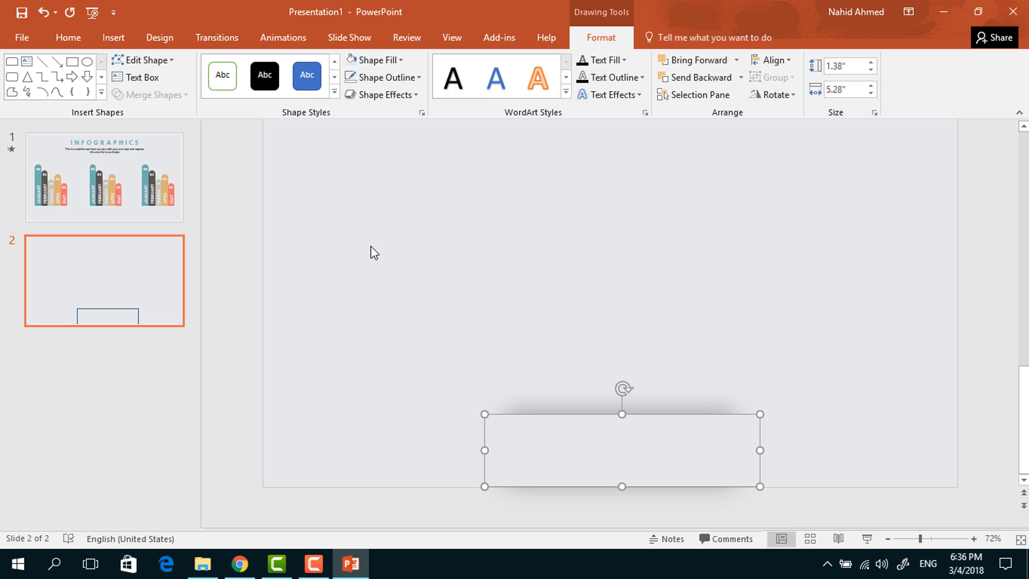
{"action": "left_click", "coordinate": [529, 315]}
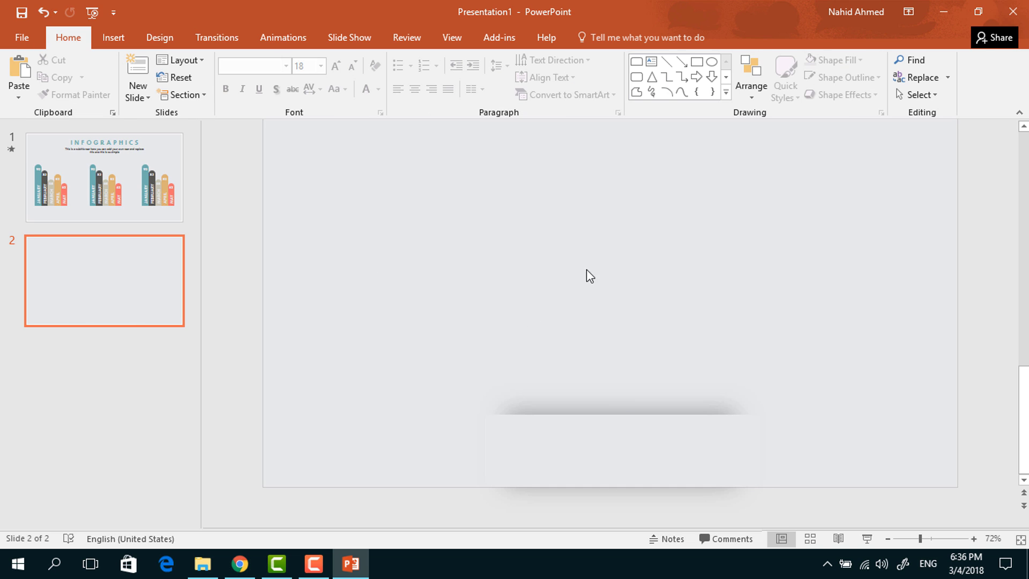
{"action": "left_click", "coordinate": [636, 61]}
Draw a fully round-topped teal bar with no outline on the base and duplicate it into five bars
{"action": "mouse_move", "coordinate": [525, 258]}
{"action": "left_mouse_down"}
{"action": "mouse_move", "coordinate": [558, 378]}
{"action": "mouse_move", "coordinate": [554, 437]}
{"action": "left_mouse_up"}
{"action": "left_click_drag", "start_coordinate": [552, 260], "coordinate": [533, 269]}
{"action": "left_click_drag", "start_coordinate": [544, 316], "coordinate": [549, 310]}
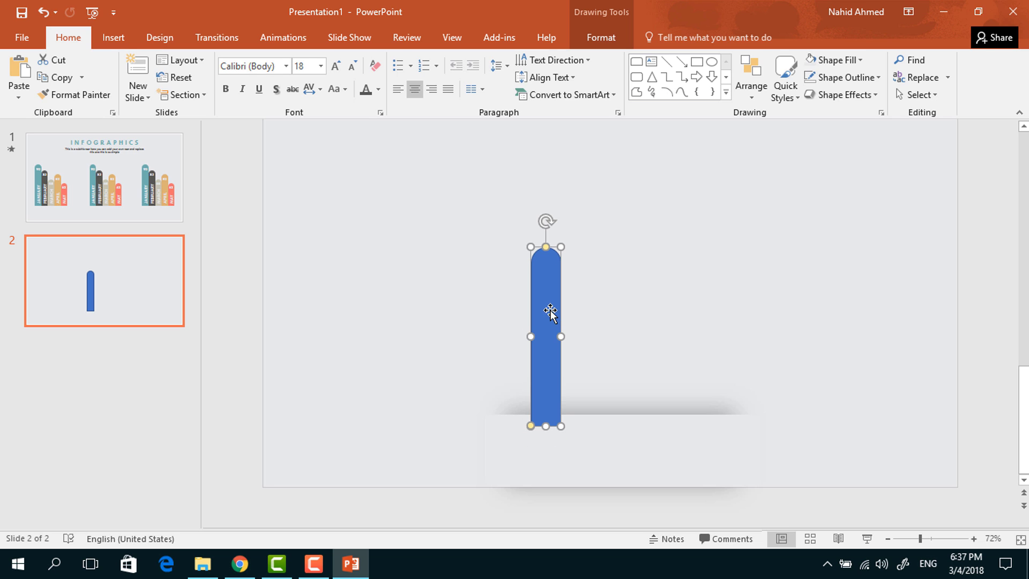
{"action": "left_click", "coordinate": [611, 37]}
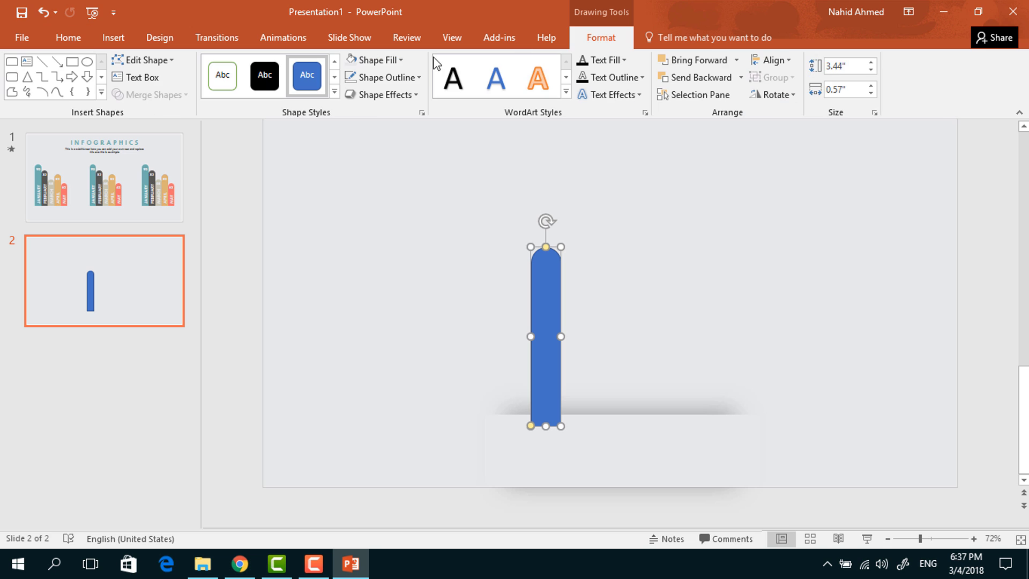
{"action": "left_click", "coordinate": [398, 59]}
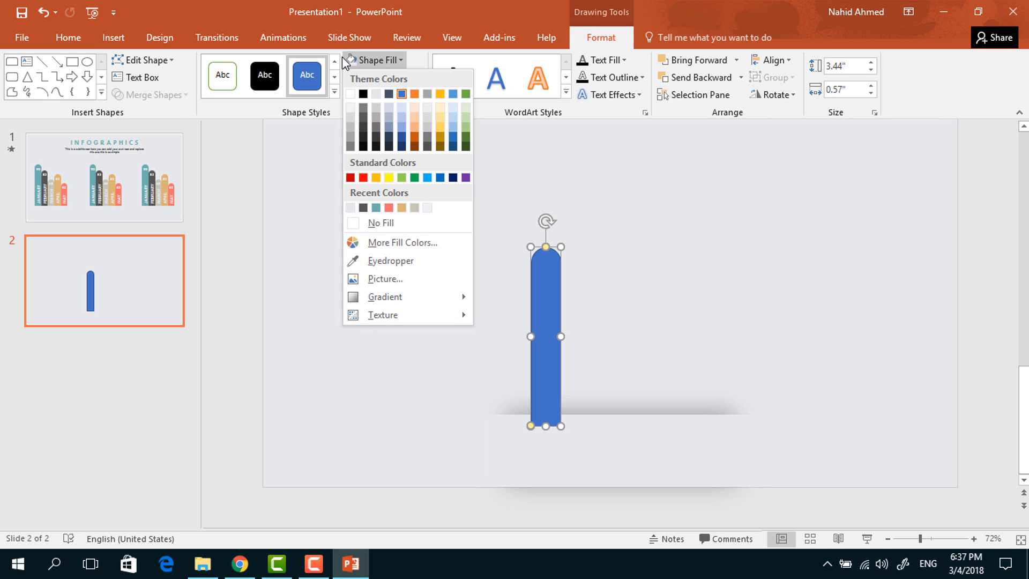
{"action": "left_click", "coordinate": [374, 209]}
{"action": "left_click", "coordinate": [368, 79]}
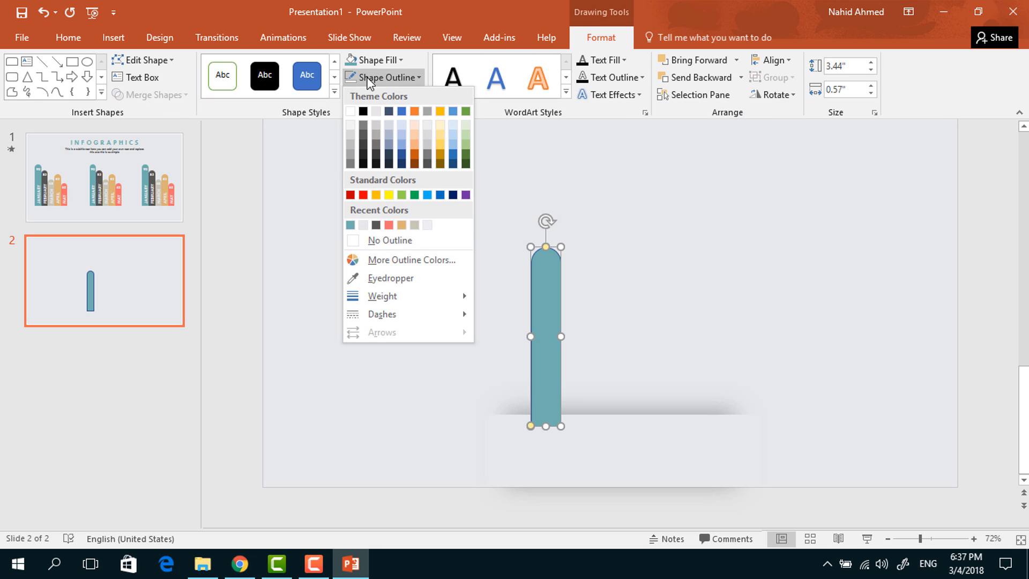
{"action": "left_click", "coordinate": [356, 244]}
{"action": "left_click_drag", "start_coordinate": [540, 328], "coordinate": [572, 320]}
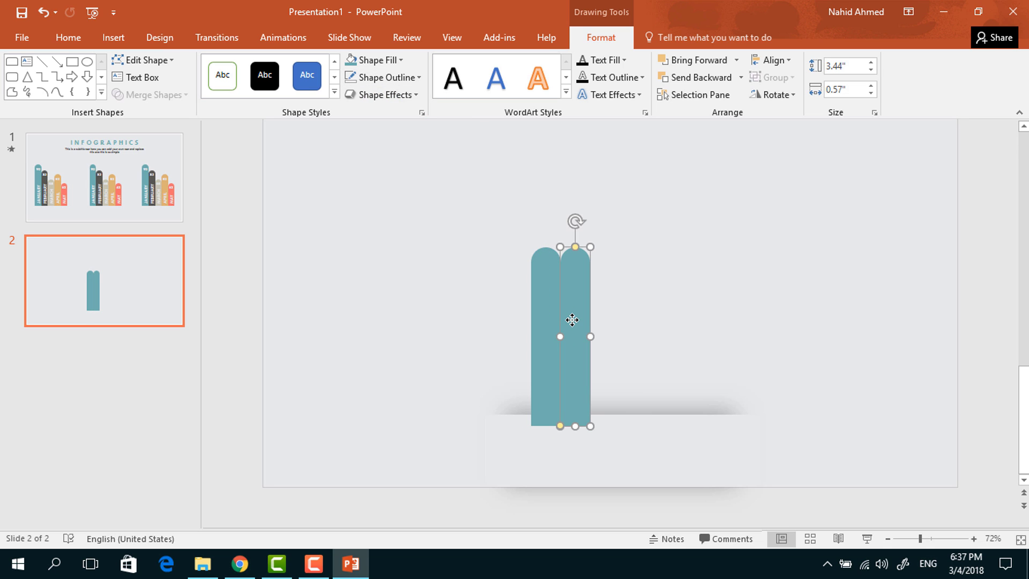
{"action": "key", "text": "ctrl+d"}
{"action": "key", "text": "ctrl+d"}
{"action": "key", "text": "ctrl+d"}
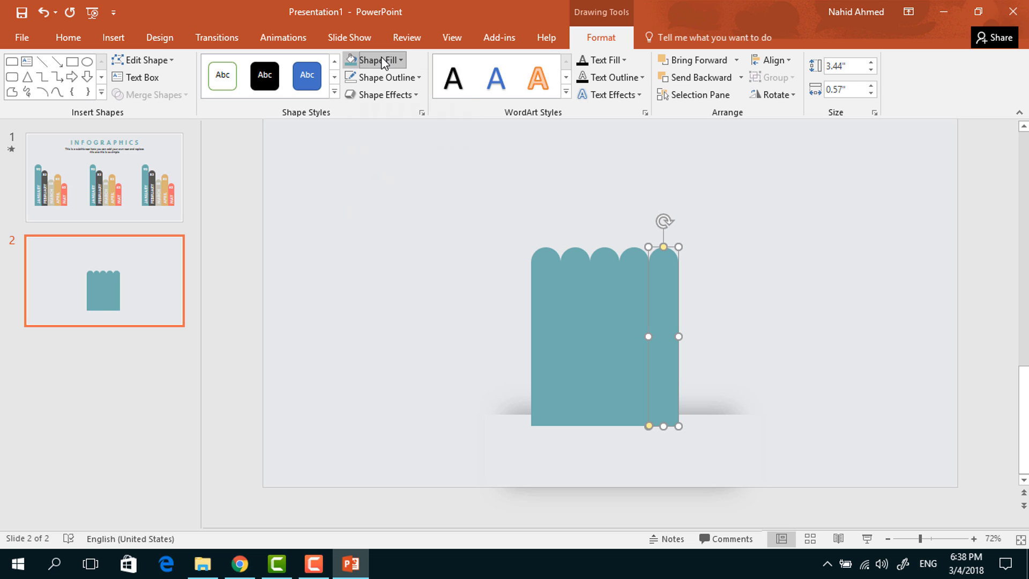
Recolour the copies salmon, tan, beige and dark grey from right to left
{"action": "left_click", "coordinate": [383, 61]}
{"action": "left_click", "coordinate": [388, 208]}
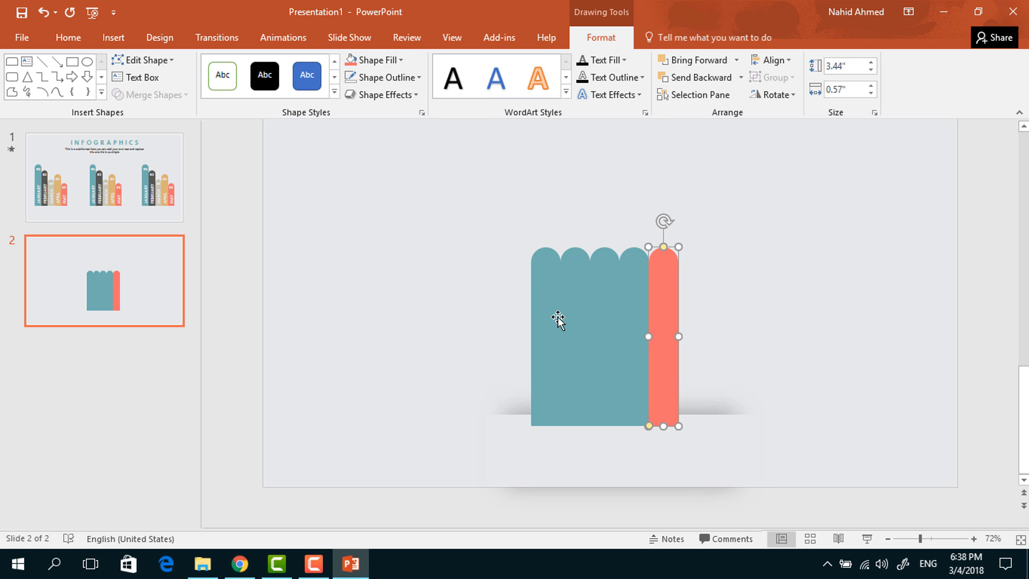
{"action": "left_click", "coordinate": [634, 321]}
{"action": "left_click", "coordinate": [384, 61]}
{"action": "left_click", "coordinate": [402, 208]}
{"action": "left_click", "coordinate": [602, 309]}
{"action": "left_click", "coordinate": [383, 60]}
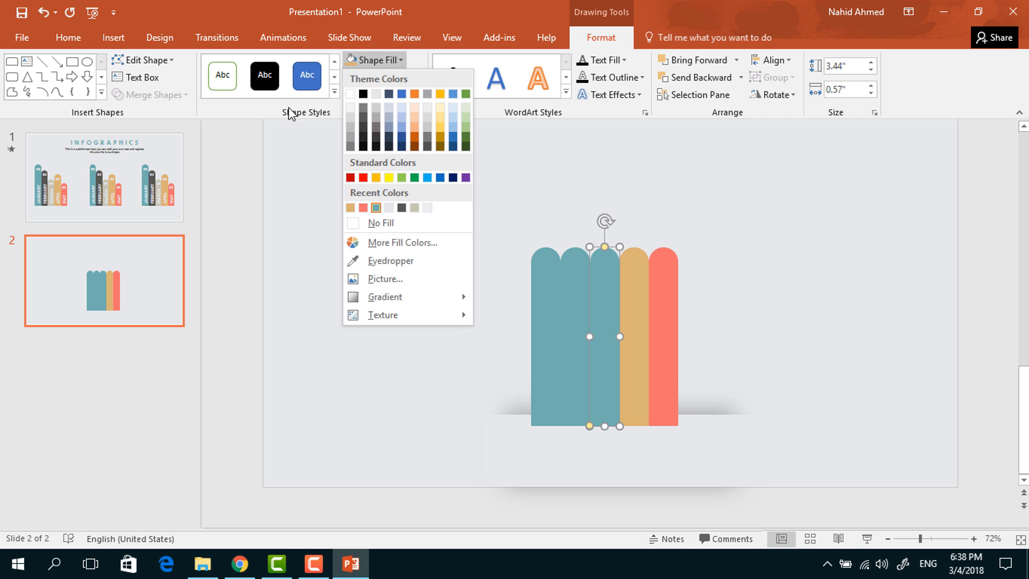
{"action": "left_click", "coordinate": [414, 207]}
{"action": "left_click", "coordinate": [571, 279]}
{"action": "left_click", "coordinate": [384, 60]}
{"action": "left_click", "coordinate": [415, 207]}
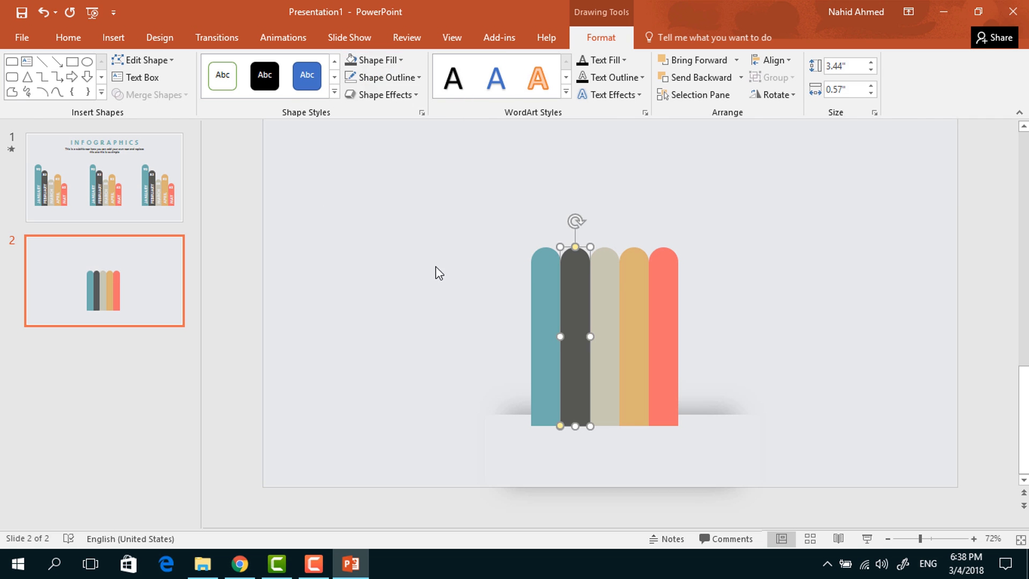
{"action": "left_click", "coordinate": [422, 237]}
{"action": "left_click", "coordinate": [580, 306]}
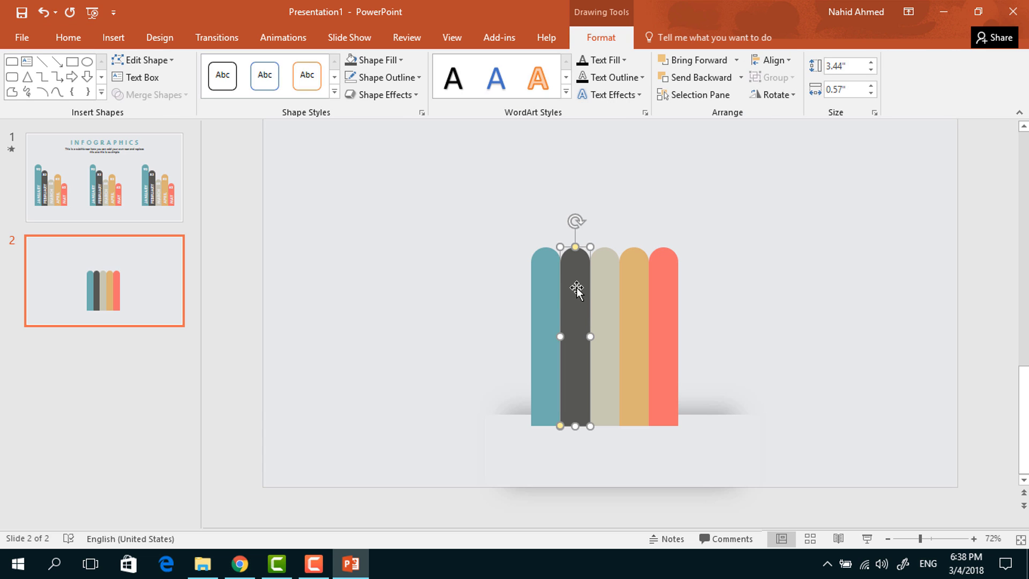
Shorten the dark grey, beige, tan and salmon bars to staggered heights on the baseline
{"action": "left_click_drag", "start_coordinate": [580, 279], "coordinate": [579, 297]}
{"action": "left_click_drag", "start_coordinate": [575, 444], "coordinate": [576, 426]}
{"action": "left_click", "coordinate": [608, 384]}
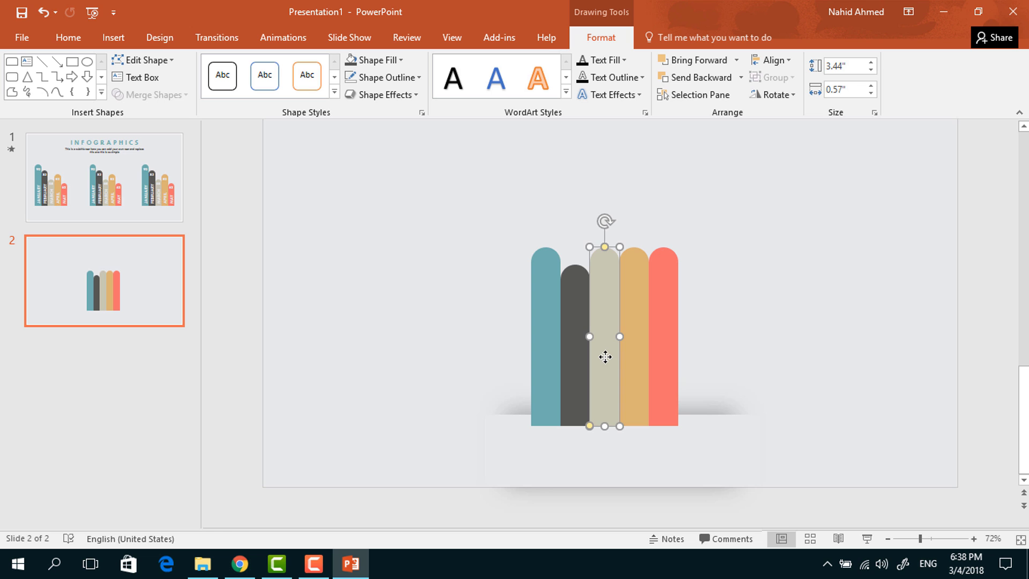
{"action": "left_click_drag", "start_coordinate": [608, 358], "coordinate": [611, 391]}
{"action": "left_click_drag", "start_coordinate": [604, 471], "coordinate": [602, 436]}
{"action": "left_click", "coordinate": [645, 368]}
{"action": "left_click_drag", "start_coordinate": [645, 367], "coordinate": [634, 391]}
{"action": "left_click_drag", "start_coordinate": [635, 456], "coordinate": [632, 428]}
{"action": "left_click_drag", "start_coordinate": [668, 351], "coordinate": [668, 409]}
{"action": "left_click_drag", "start_coordinate": [661, 487], "coordinate": [662, 426]}
Move all five bars together over the base and send them behind it
{"action": "left_click", "coordinate": [772, 215]}
{"action": "left_click_drag", "start_coordinate": [769, 206], "coordinate": [496, 446]}
{"action": "left_click_drag", "start_coordinate": [548, 389], "coordinate": [564, 382]}
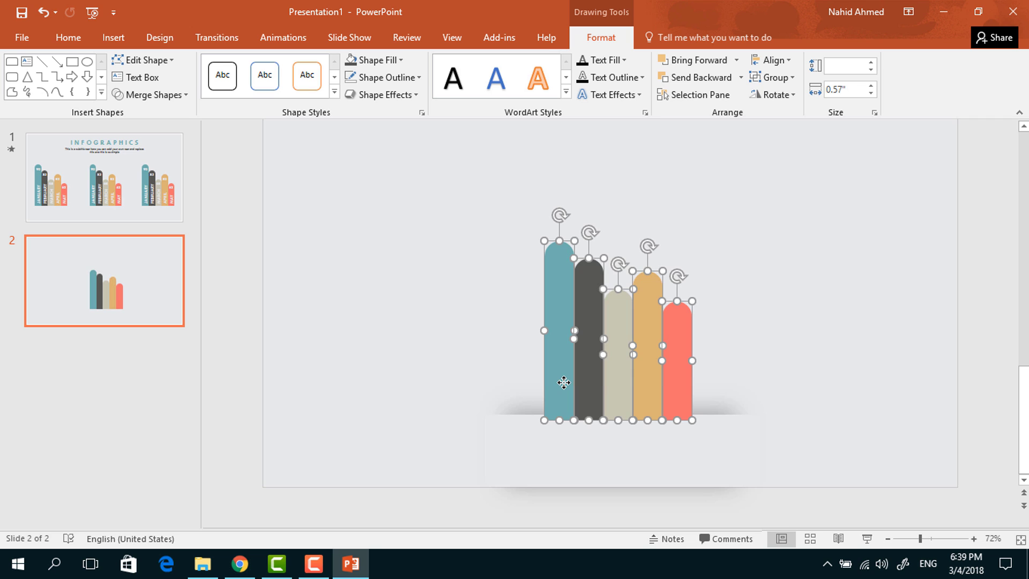
{"action": "right_click", "coordinate": [564, 383]}
{"action": "left_click", "coordinate": [619, 274]}
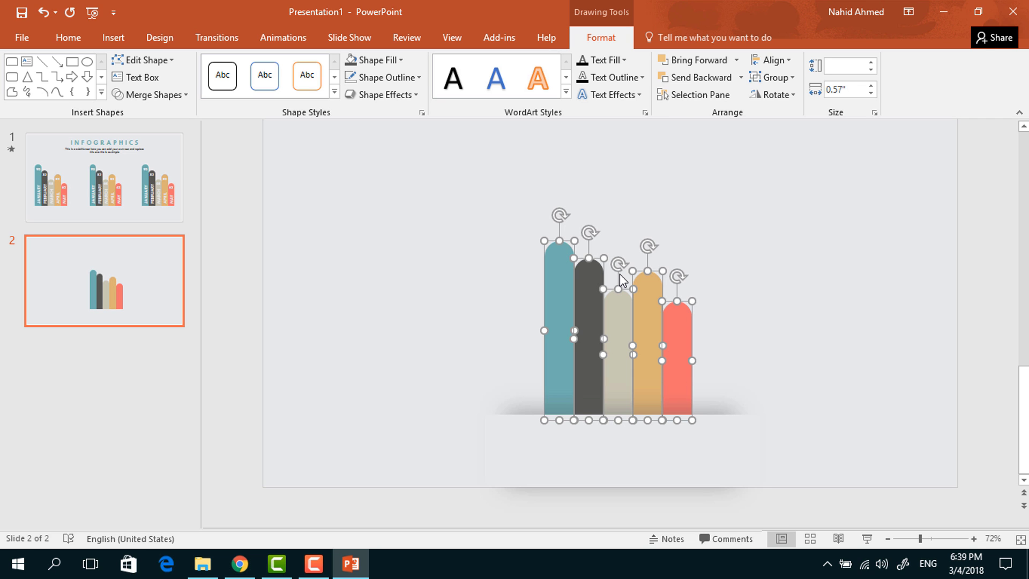
{"action": "left_click", "coordinate": [722, 309]}
{"action": "scroll", "coordinate": [729, 268], "scroll_direction": "up", "scroll_amount": 2}
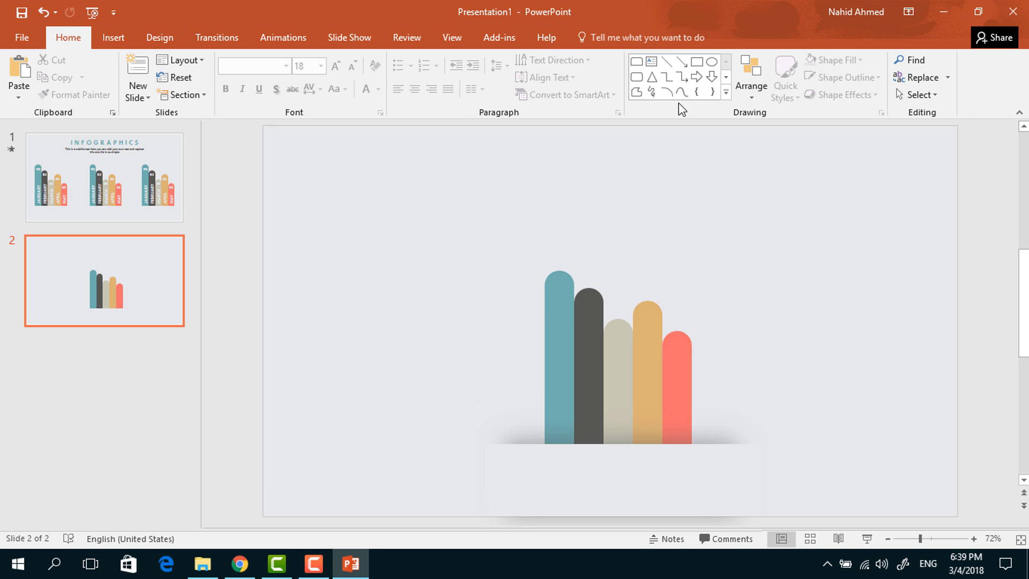
Add a text box reading JANUARY in Tw Cen MT 28 bold
{"action": "left_click", "coordinate": [651, 62]}
{"action": "left_click_drag", "start_coordinate": [526, 204], "coordinate": [641, 232]}
{"action": "type", "text": "JANUARY"}
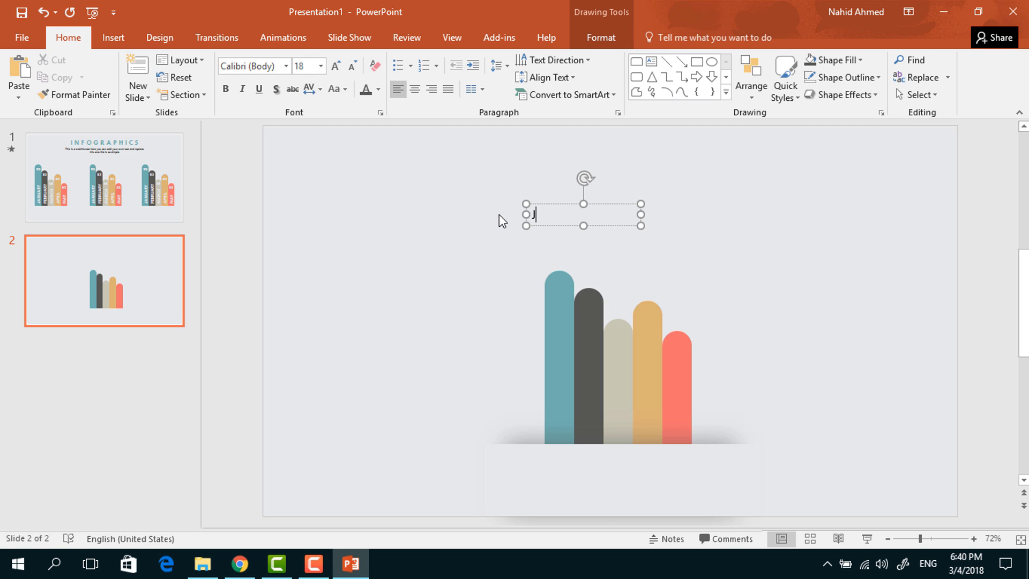
{"action": "double_click", "coordinate": [585, 216]}
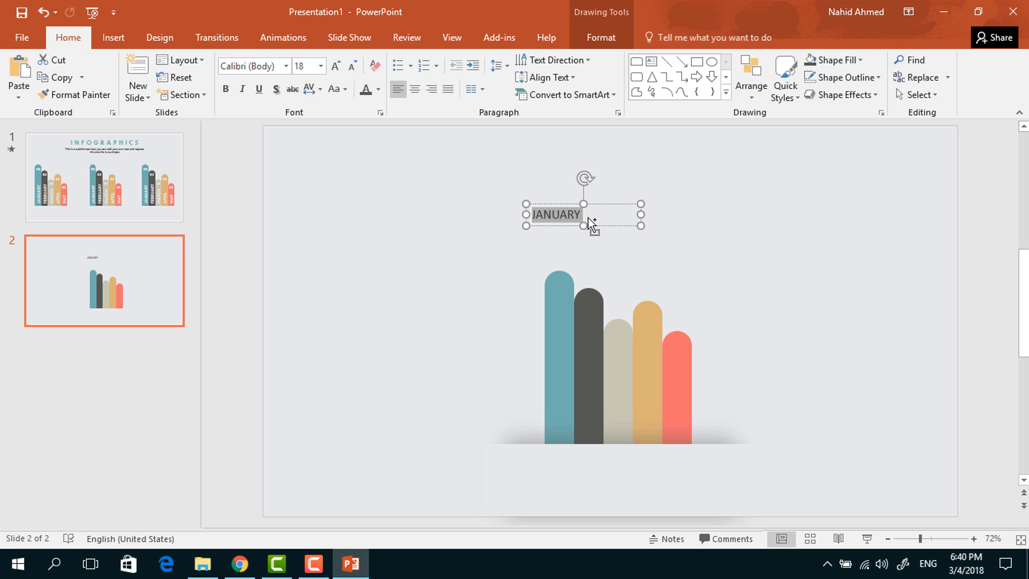
{"action": "left_click", "coordinate": [257, 65]}
{"action": "type", "text": "Tw Cen MT"}
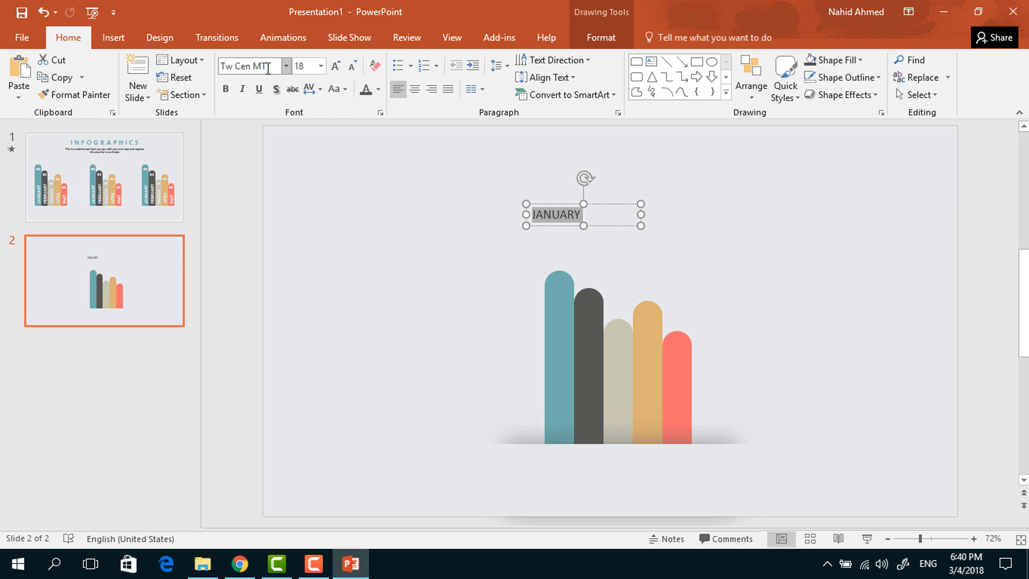
{"action": "key", "text": "Return"}
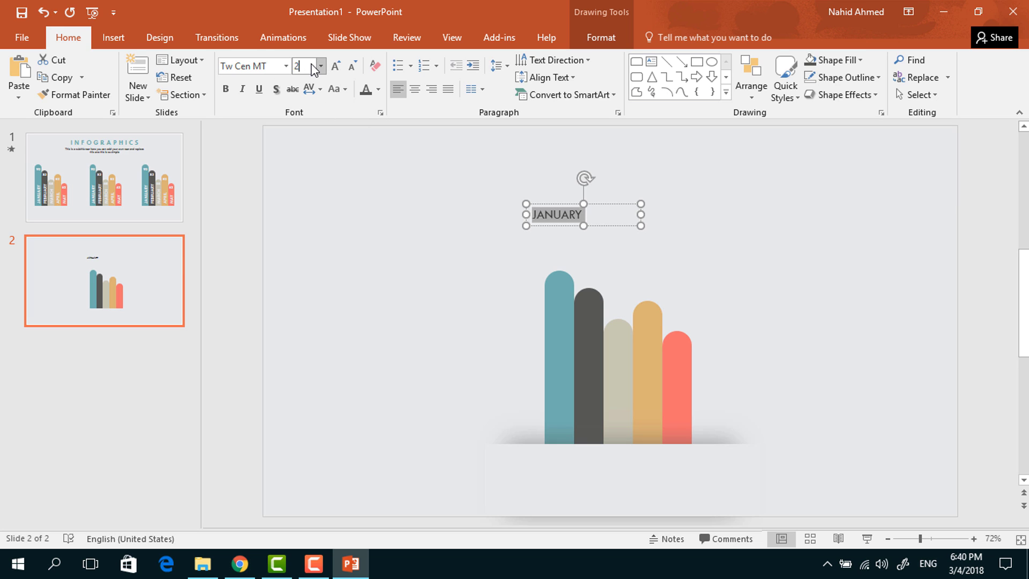
{"action": "left_click", "coordinate": [314, 70]}
{"action": "type", "text": "28"}
{"action": "key", "text": "Return"}
{"action": "left_click", "coordinate": [225, 89]}
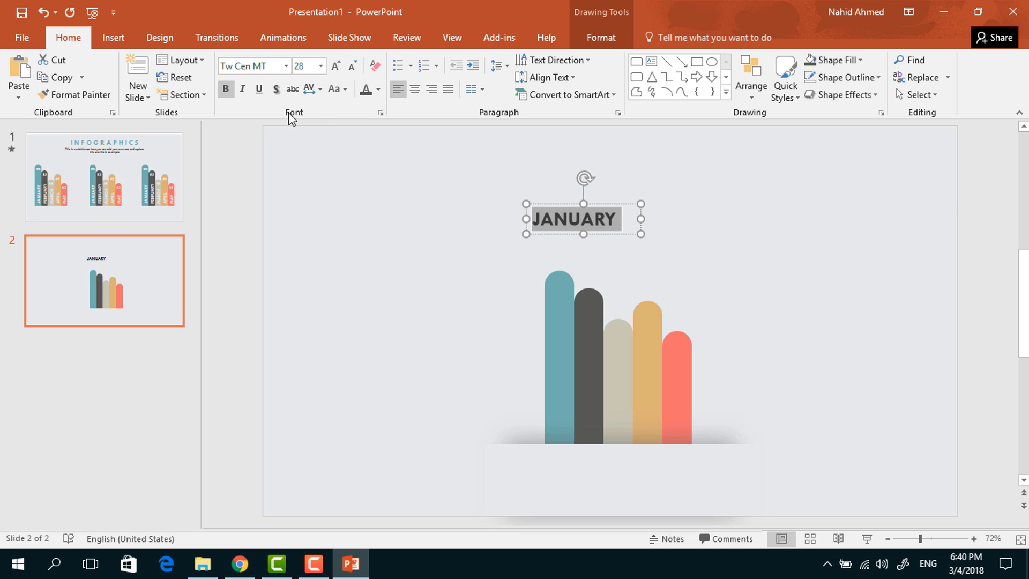
Rotate the JANUARY label vertical, place it on the teal bar and make it white
{"action": "left_click", "coordinate": [602, 37]}
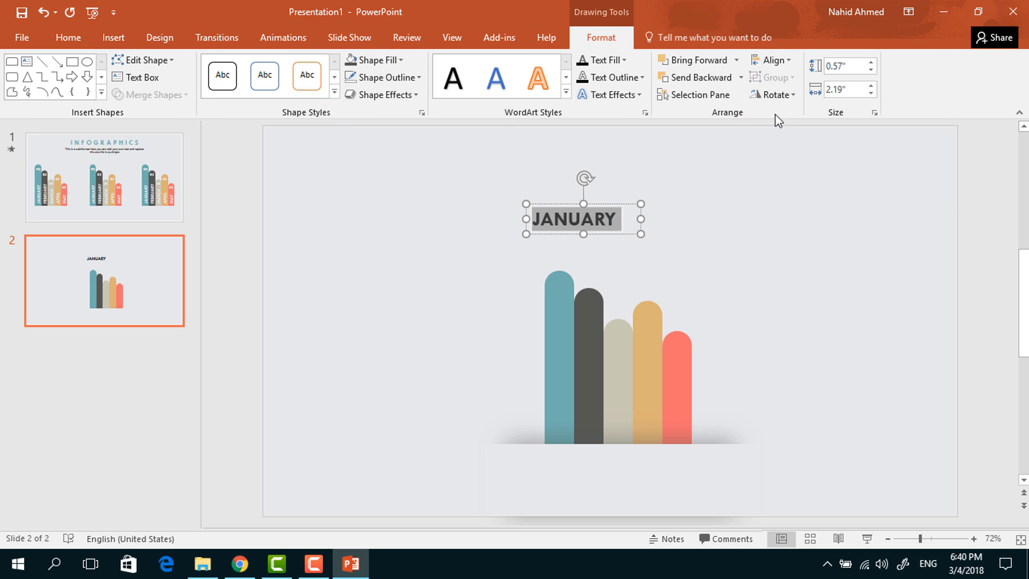
{"action": "left_click", "coordinate": [759, 97]}
{"action": "left_click", "coordinate": [777, 134]}
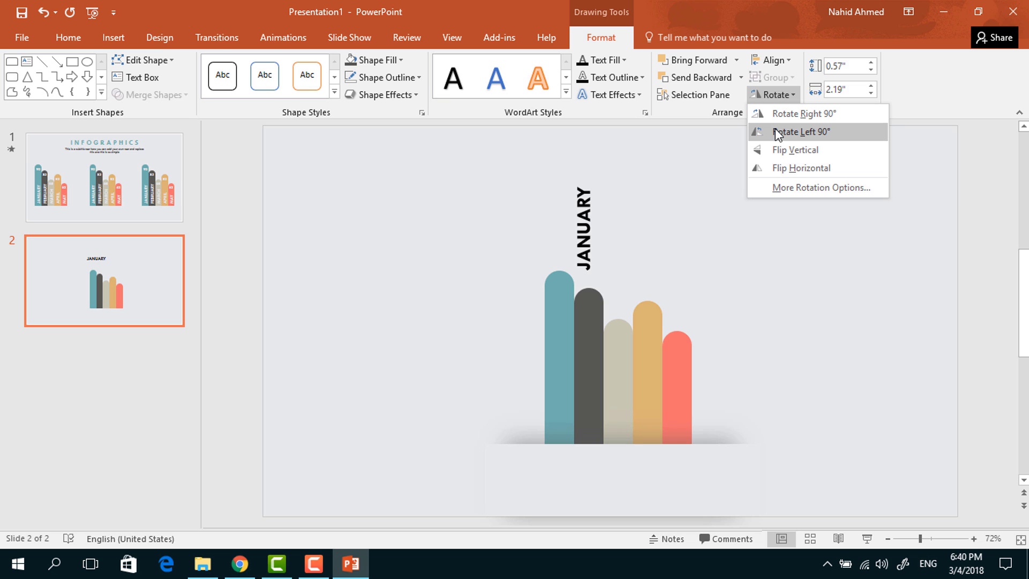
{"action": "left_click_drag", "start_coordinate": [599, 249], "coordinate": [575, 412]}
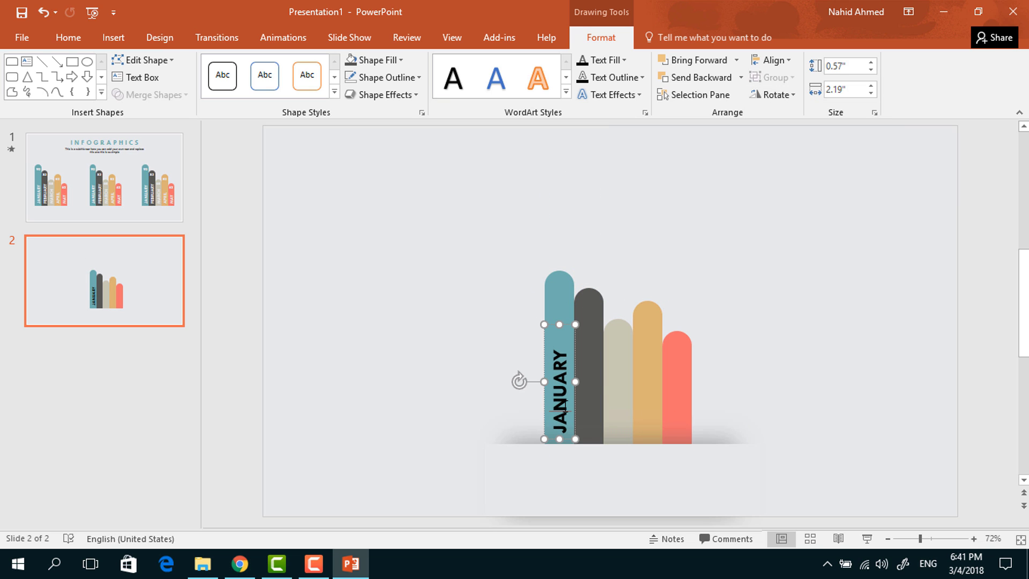
{"action": "double_click", "coordinate": [563, 409]}
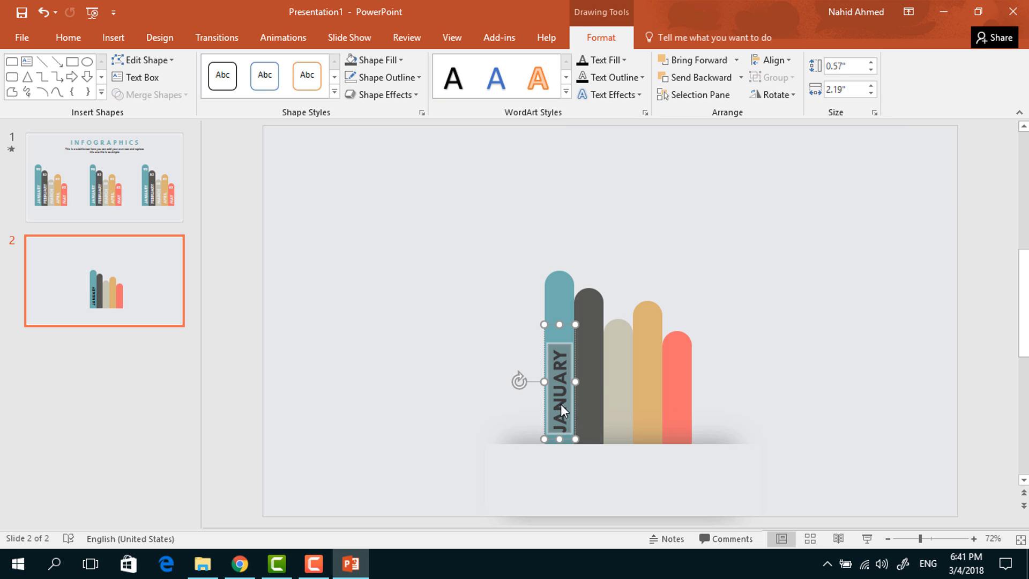
{"action": "left_click", "coordinate": [70, 39]}
{"action": "left_click", "coordinate": [379, 89]}
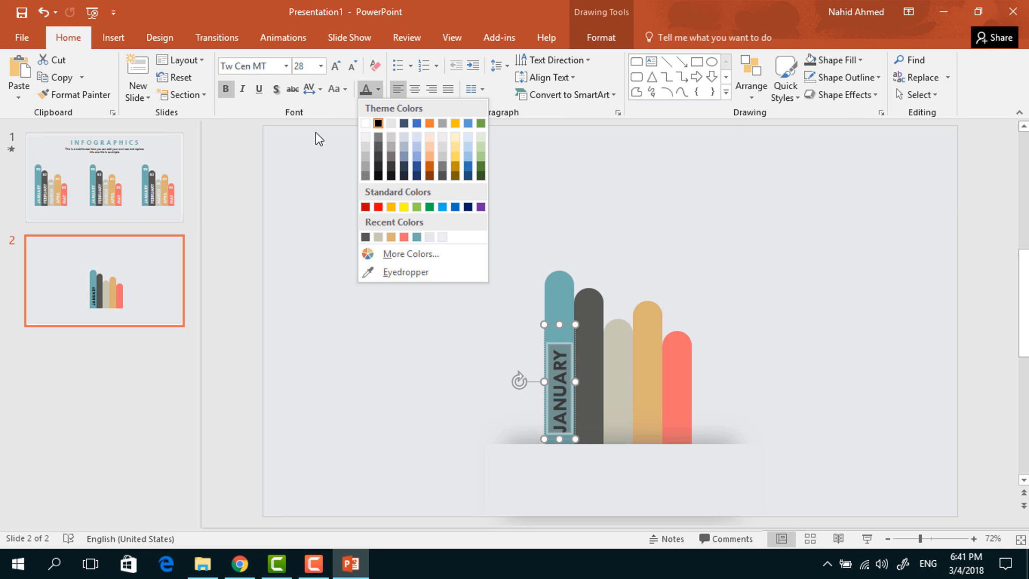
{"action": "left_click", "coordinate": [429, 237]}
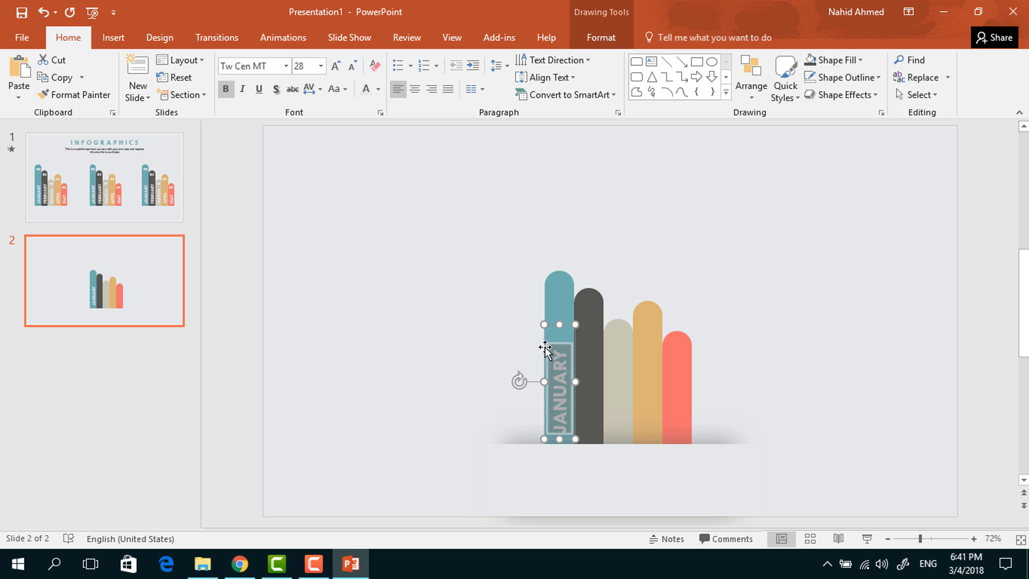
{"action": "left_click", "coordinate": [574, 352]}
Copy the JANUARY label onto the other four bars and rename the second one FEBRUARY
{"action": "left_click_drag", "start_coordinate": [574, 349], "coordinate": [606, 364]}
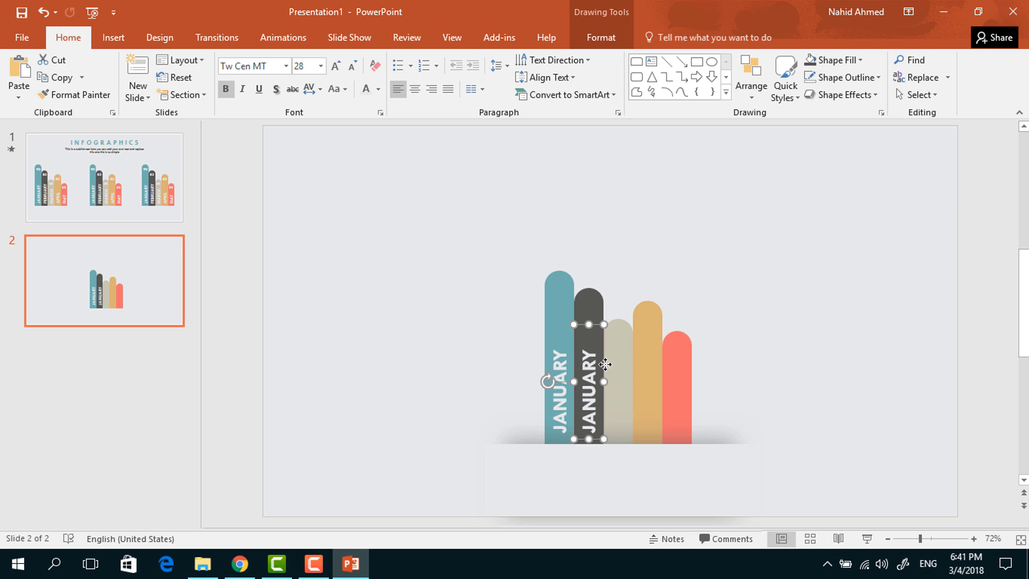
{"action": "key", "text": "ctrl+d"}
{"action": "key", "text": "ctrl+d"}
{"action": "key", "text": "ctrl+d"}
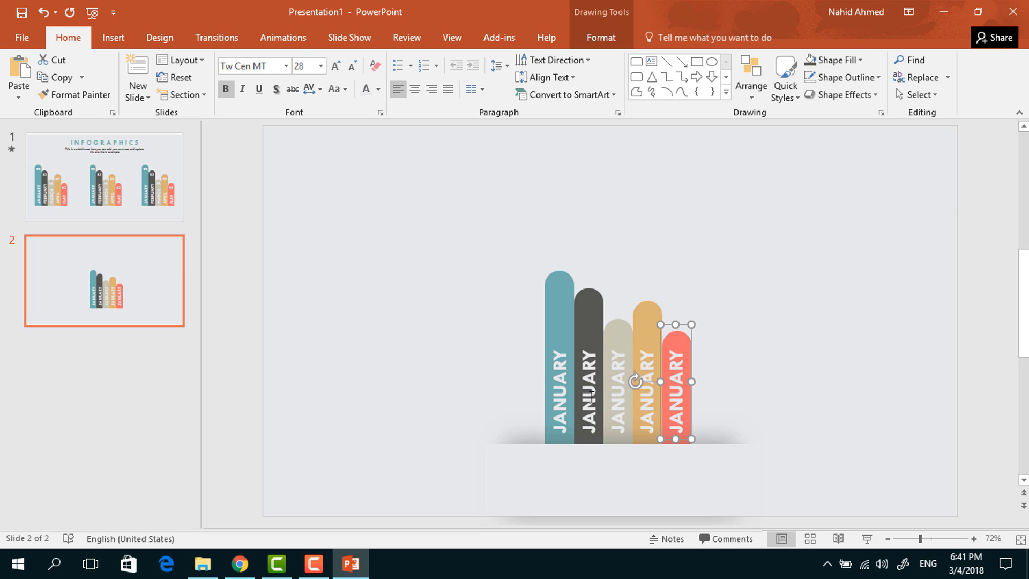
{"action": "left_click", "coordinate": [592, 396]}
{"action": "double_click", "coordinate": [592, 397]}
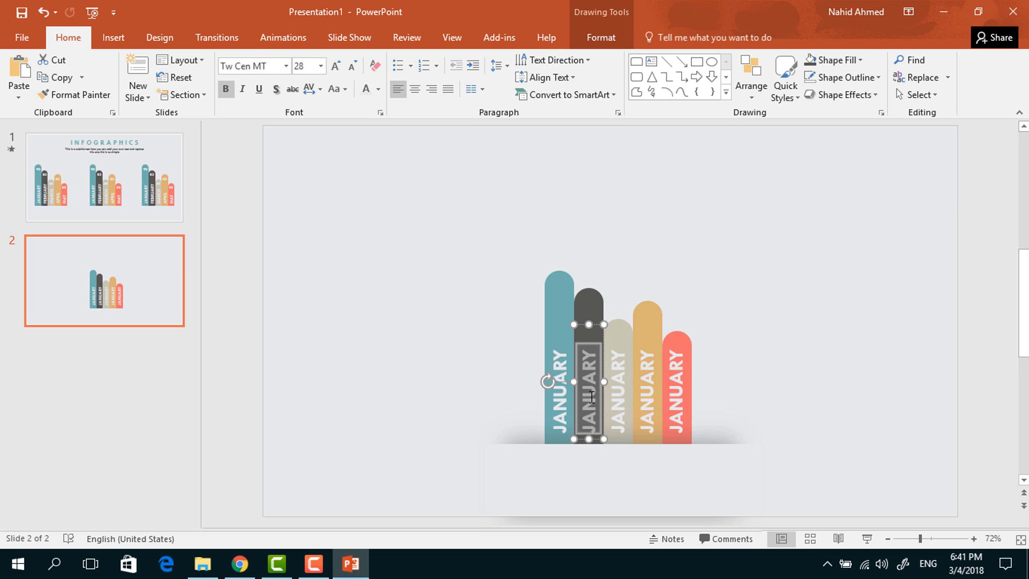
{"action": "type", "text": "FEBRUAR"}
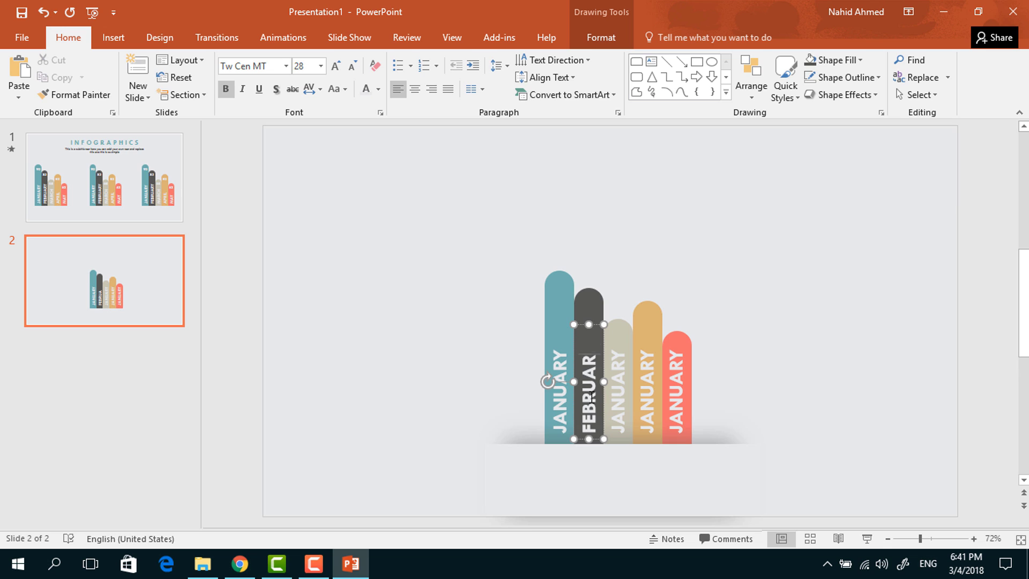
{"action": "left_click_drag", "start_coordinate": [589, 328], "coordinate": [588, 340]}
Position the MARCH label and rename the last two labels APRIL and MAY
{"action": "left_click", "coordinate": [613, 356]}
{"action": "left_click_drag", "start_coordinate": [618, 372], "coordinate": [618, 355]}
{"action": "double_click", "coordinate": [647, 392]}
{"action": "type", "text": "APRIL"}
{"action": "left_click", "coordinate": [658, 370]}
{"action": "double_click", "coordinate": [677, 391]}
{"action": "type", "text": "MAY"}
{"action": "left_click", "coordinate": [677, 381]}
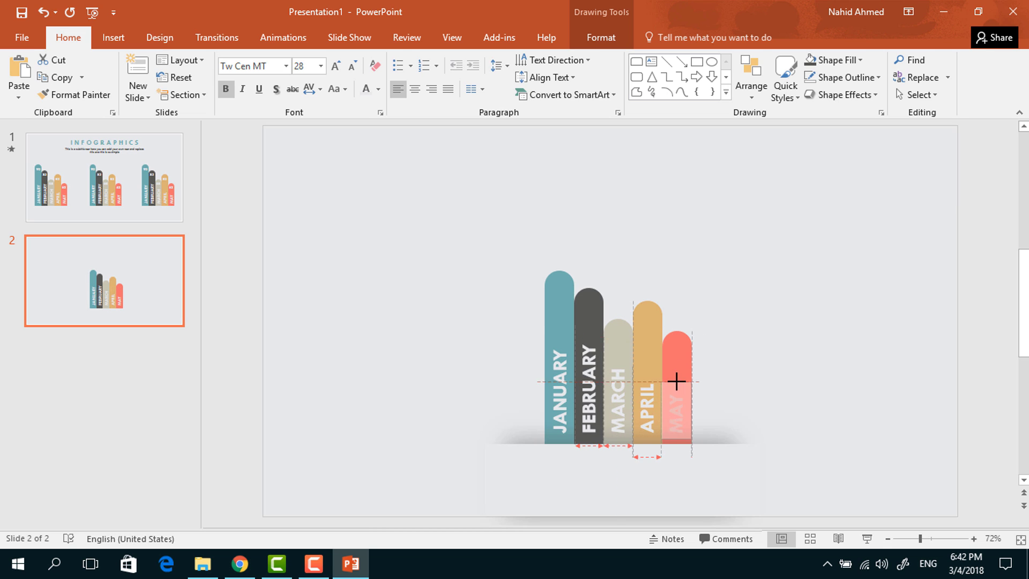
{"action": "left_click", "coordinate": [545, 250]}
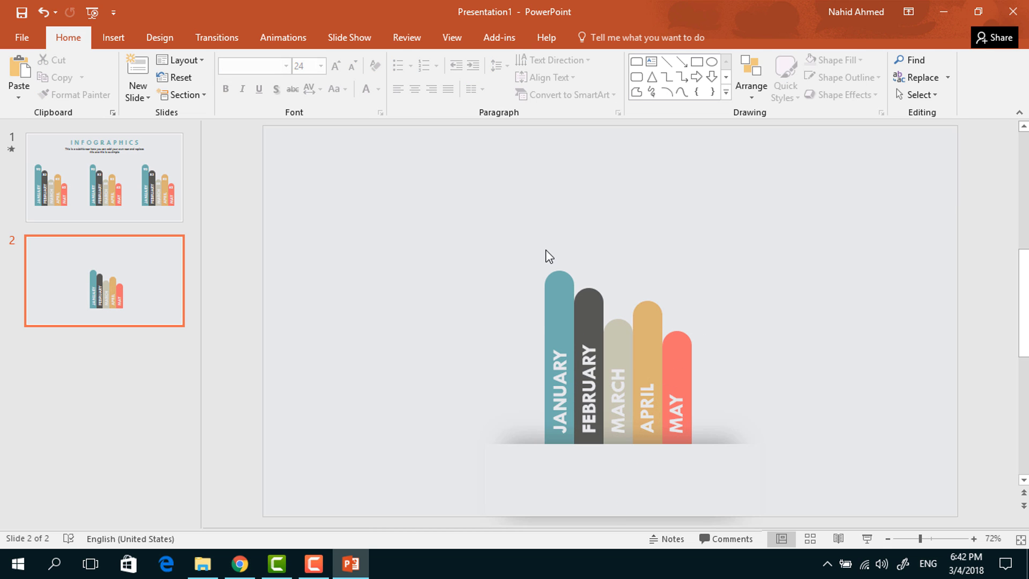
Add a value label 90 in Tw Cen MT 24, bold, white and centred
{"action": "left_click", "coordinate": [651, 63]}
{"action": "mouse_move", "coordinate": [545, 288]}
{"action": "left_mouse_down"}
{"action": "mouse_move", "coordinate": [572, 299]}
{"action": "mouse_move", "coordinate": [581, 318]}
{"action": "left_mouse_up"}
{"action": "type", "text": "90"}
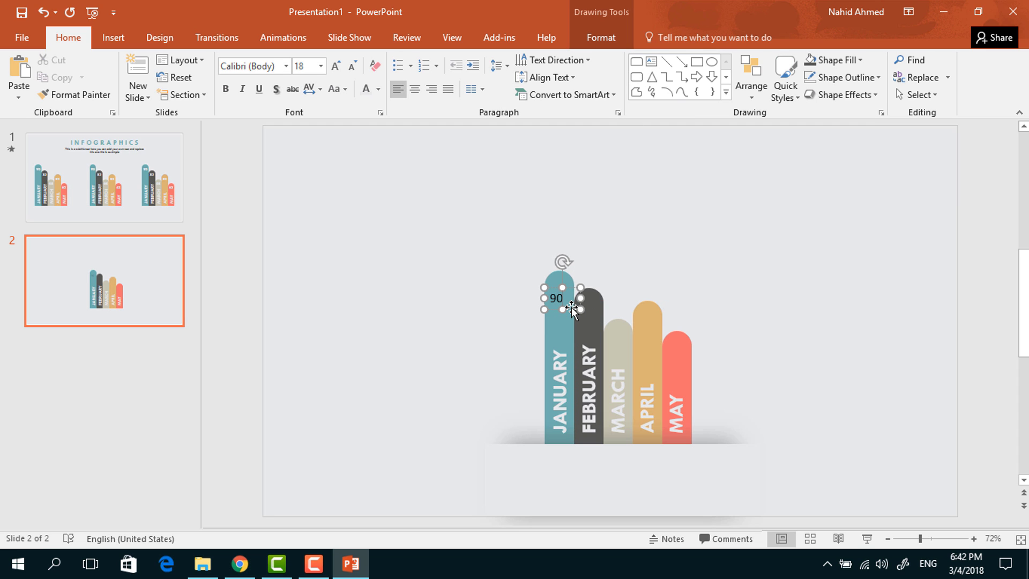
{"action": "key", "text": "ctrl+a"}
{"action": "type", "text": "Tw Cen MT"}
{"action": "key", "text": "Return"}
{"action": "left_click", "coordinate": [310, 63]}
{"action": "type", "text": "24"}
{"action": "key", "text": "Return"}
{"action": "left_click", "coordinate": [226, 88]}
{"action": "left_click", "coordinate": [377, 89]}
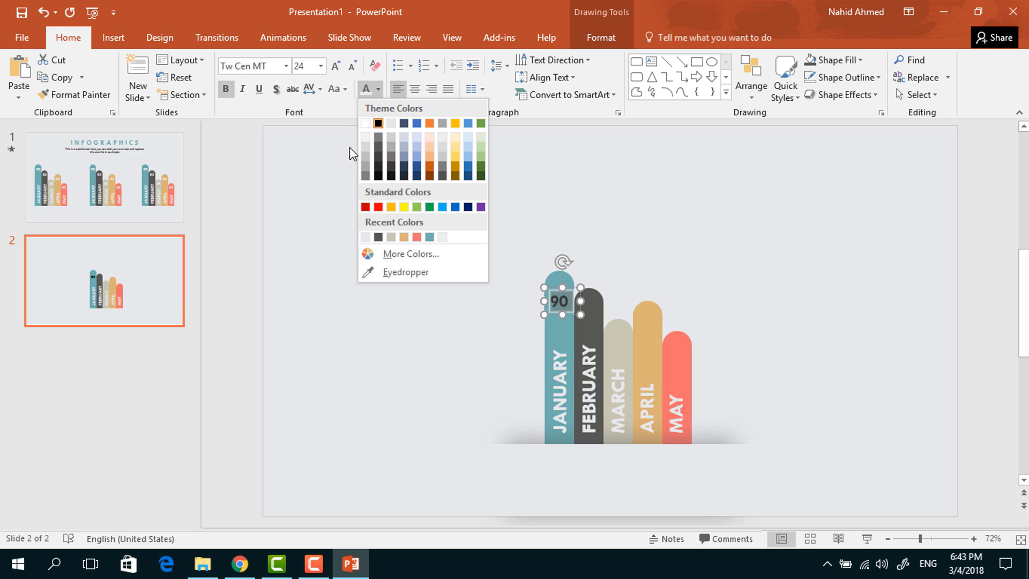
{"action": "left_click", "coordinate": [368, 238]}
{"action": "left_click", "coordinate": [416, 89]}
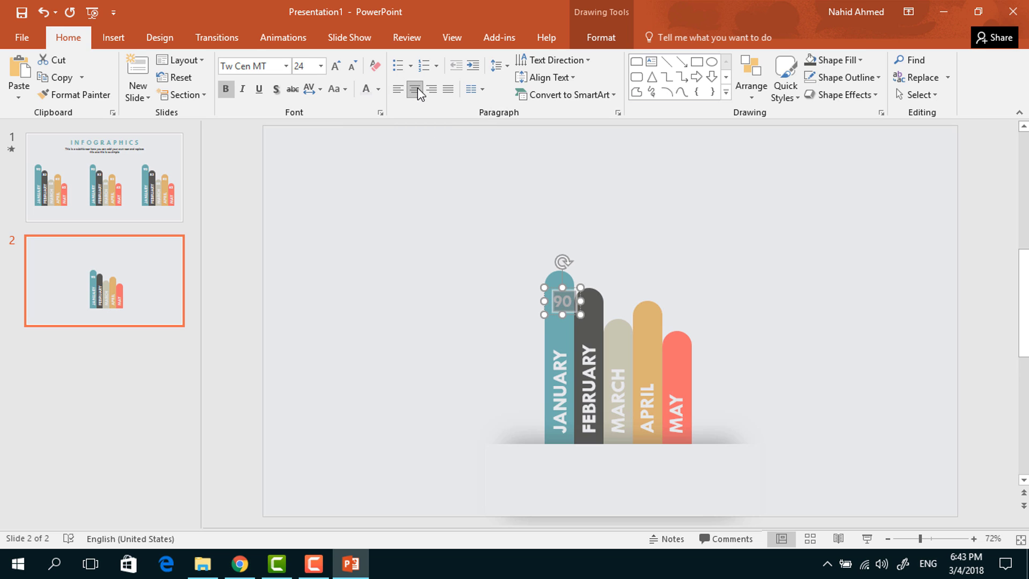
Place 90 atop the JANUARY bar and add copies reading 85, 68, 82 and 63 on the other bars
{"action": "left_click_drag", "start_coordinate": [544, 305], "coordinate": [591, 317]}
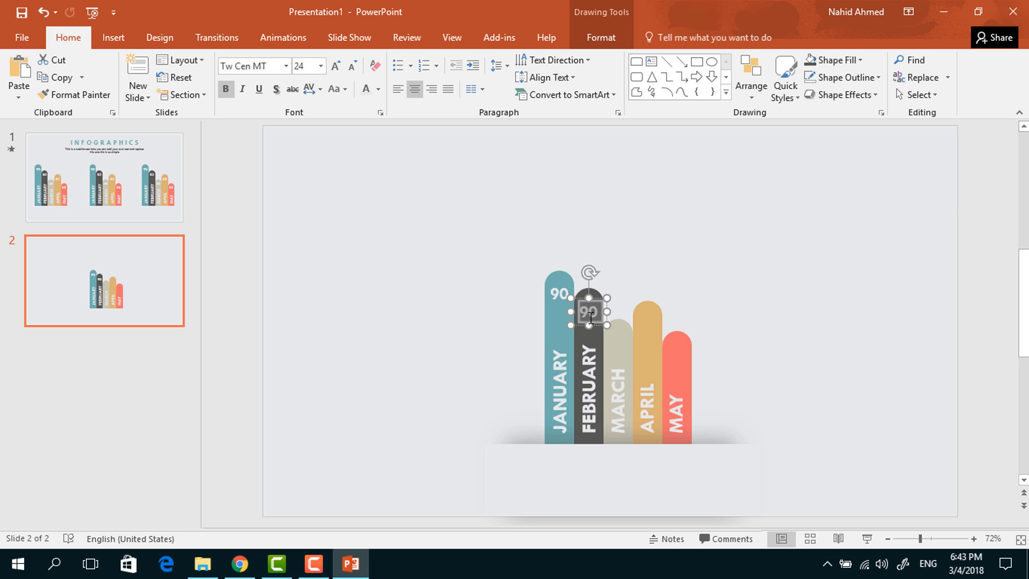
{"action": "type", "text": "85"}
{"action": "left_click_drag", "start_coordinate": [590, 319], "coordinate": [678, 341], "text": "ctrl"}
{"action": "type", "text": "68"}
{"action": "type", "text": "82"}
{"action": "key", "text": "Escape"}
{"action": "type", "text": "63"}
{"action": "left_click_drag", "start_coordinate": [877, 380], "coordinate": [438, 518]}
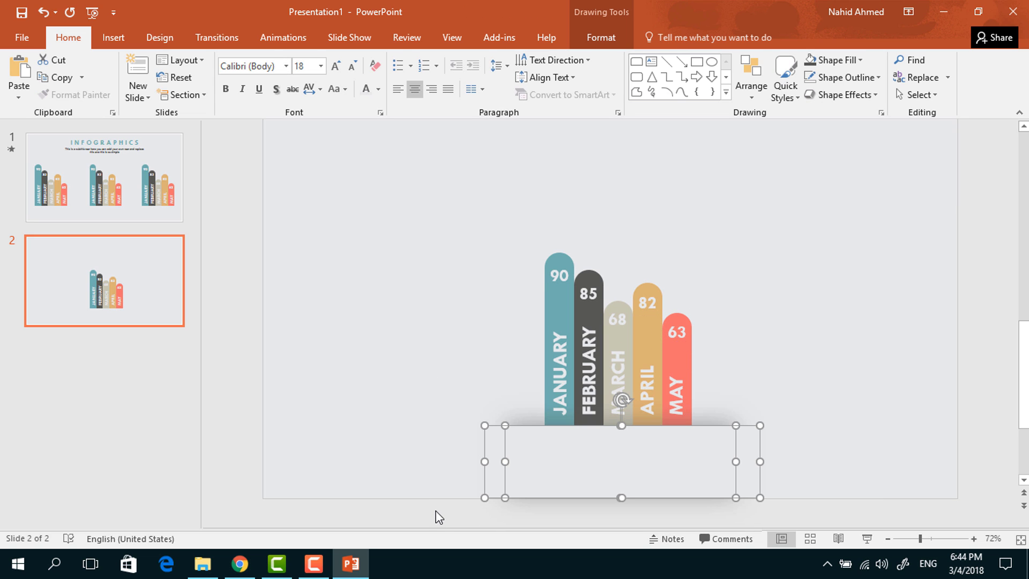
Bring the two base rectangles in front of the five bars
{"action": "right_click", "coordinate": [573, 472]}
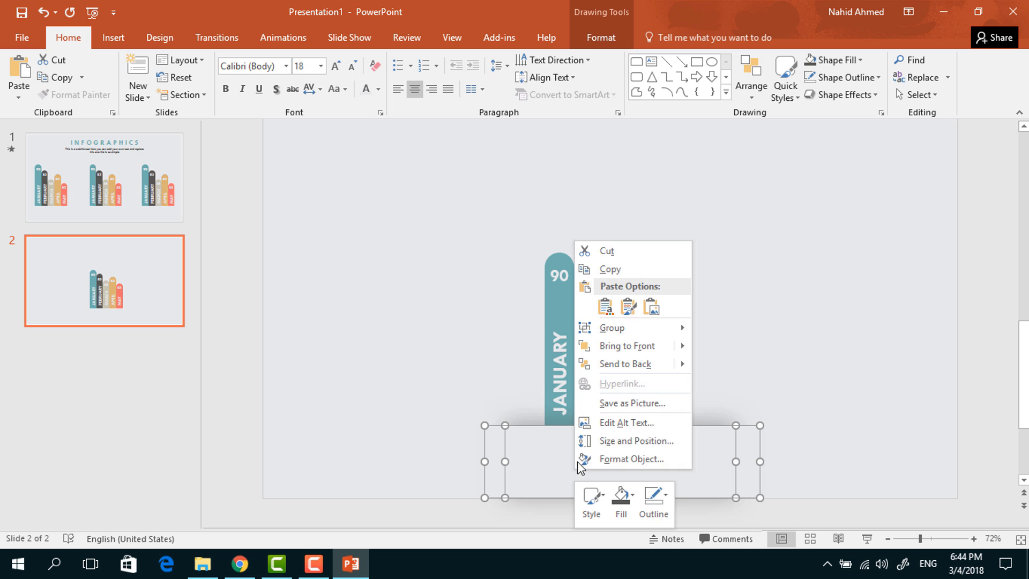
{"action": "left_click", "coordinate": [627, 346]}
{"action": "left_click", "coordinate": [815, 363]}
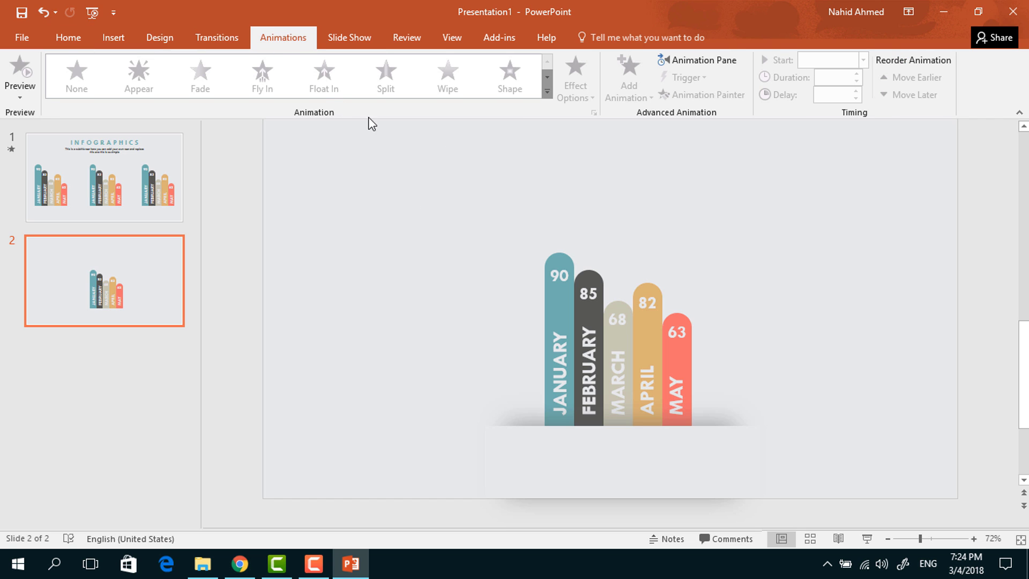
Give the teal JANUARY bar a Fly In entrance with a 0.5 sec smooth end
{"action": "left_click", "coordinate": [699, 59]}
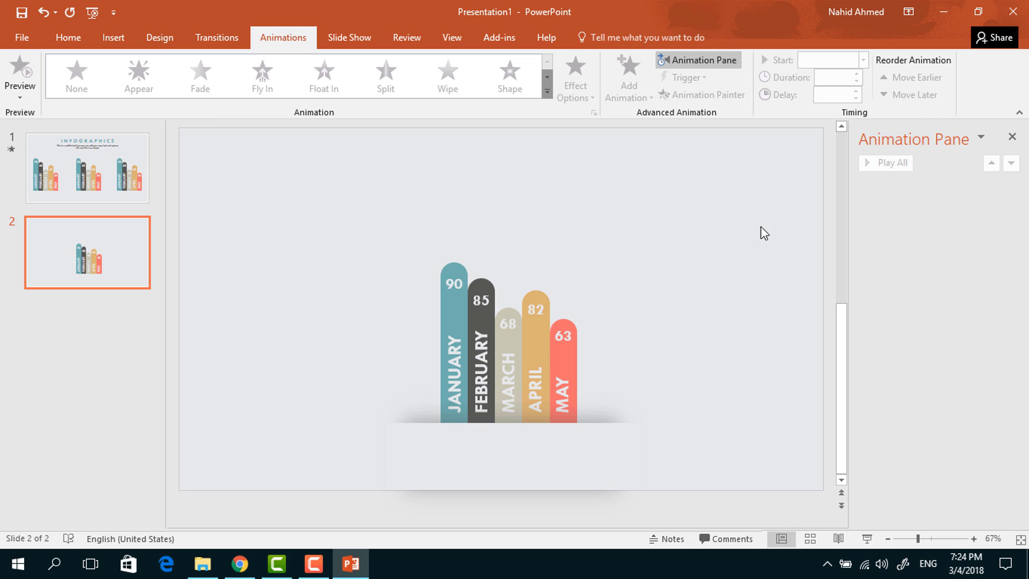
{"action": "left_click", "coordinate": [448, 312]}
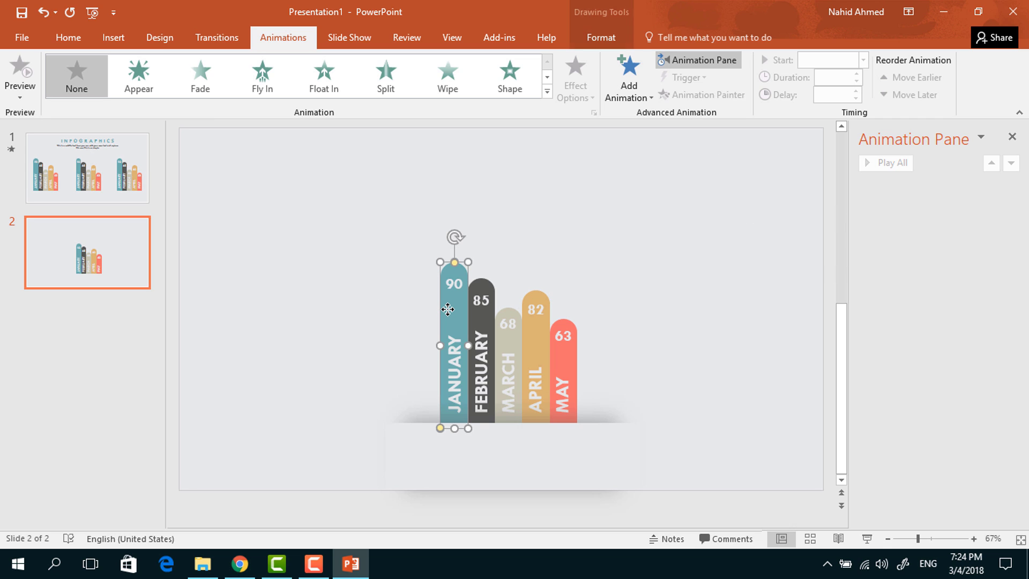
{"action": "left_click", "coordinate": [636, 95]}
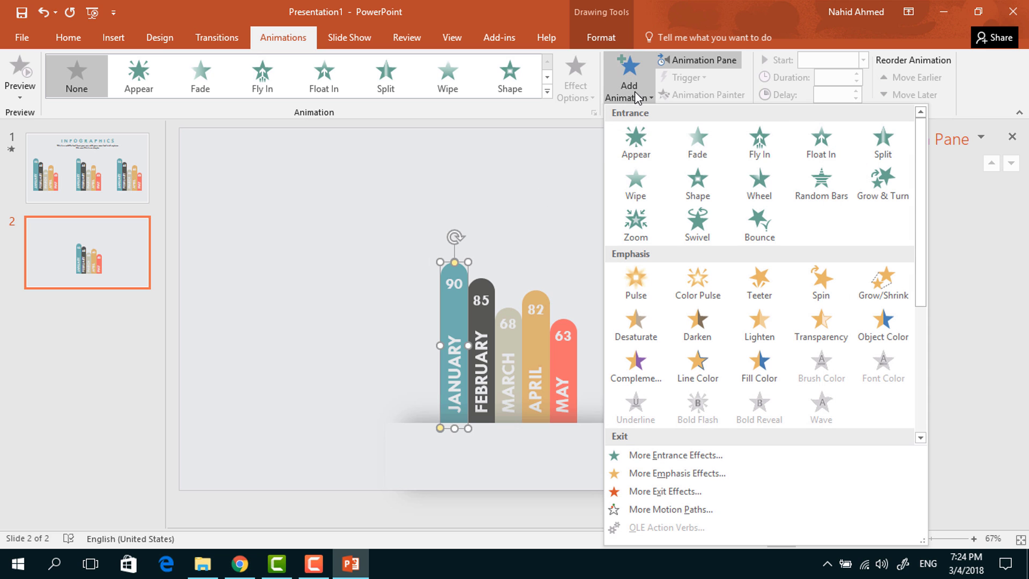
{"action": "left_click", "coordinate": [775, 156]}
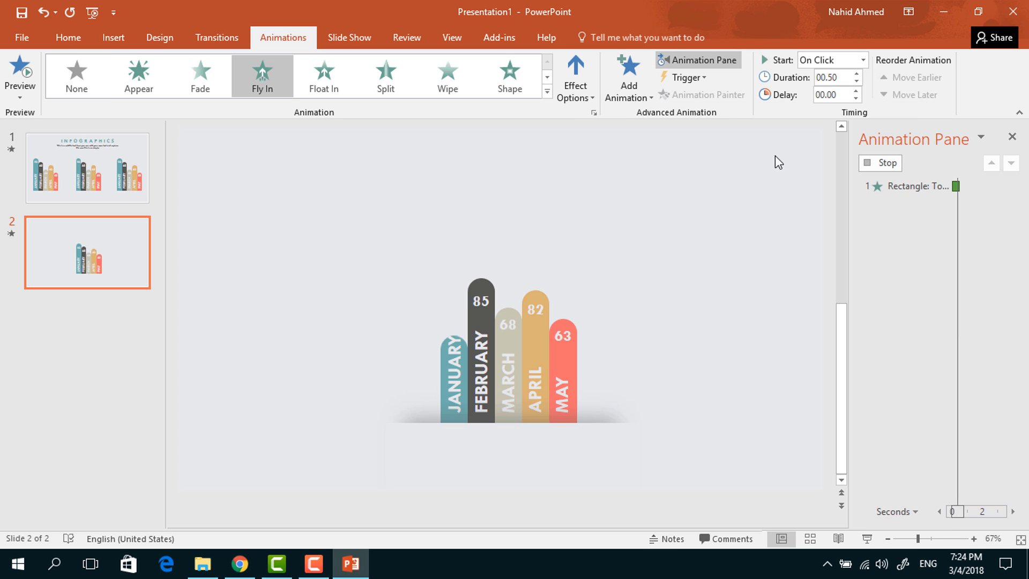
{"action": "left_click", "coordinate": [1011, 186]}
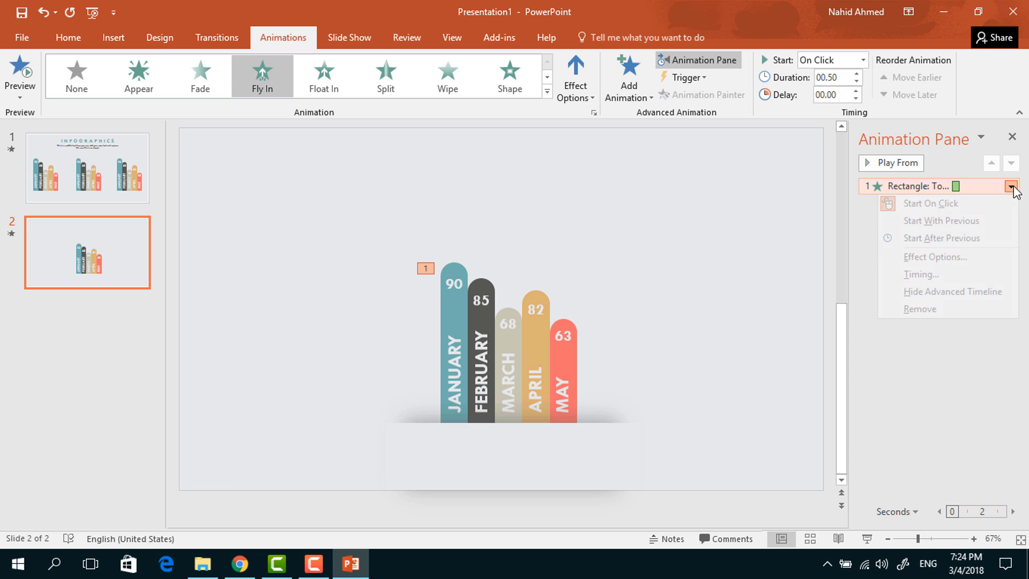
{"action": "left_click", "coordinate": [982, 262]}
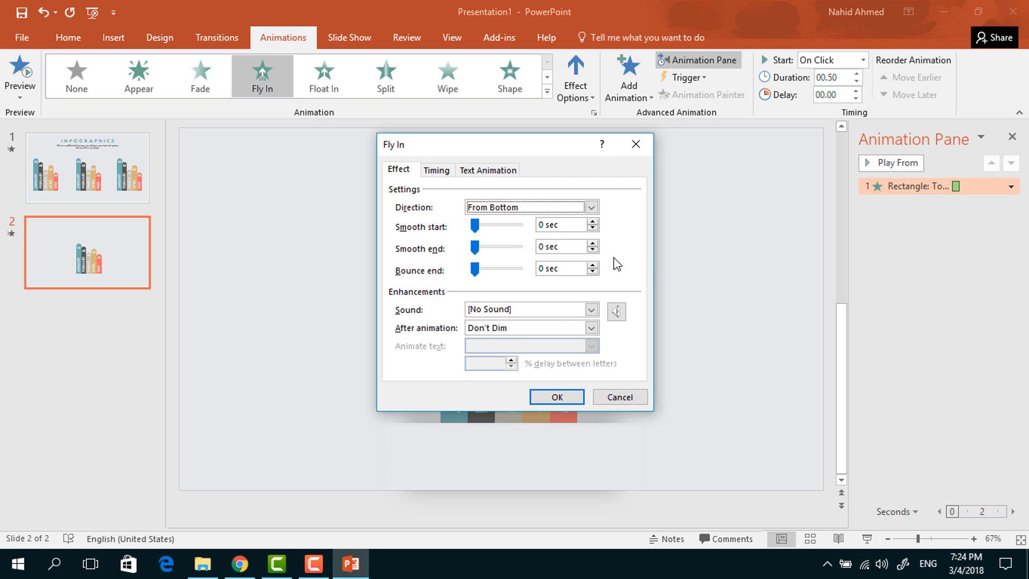
{"action": "left_click_drag", "start_coordinate": [473, 248], "coordinate": [518, 248]}
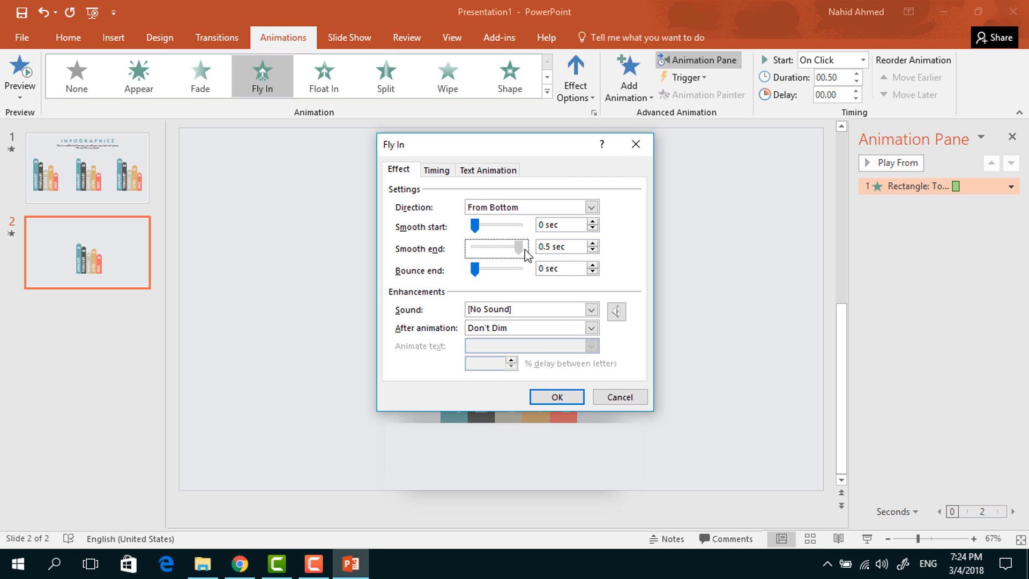
{"action": "left_click", "coordinate": [557, 397]}
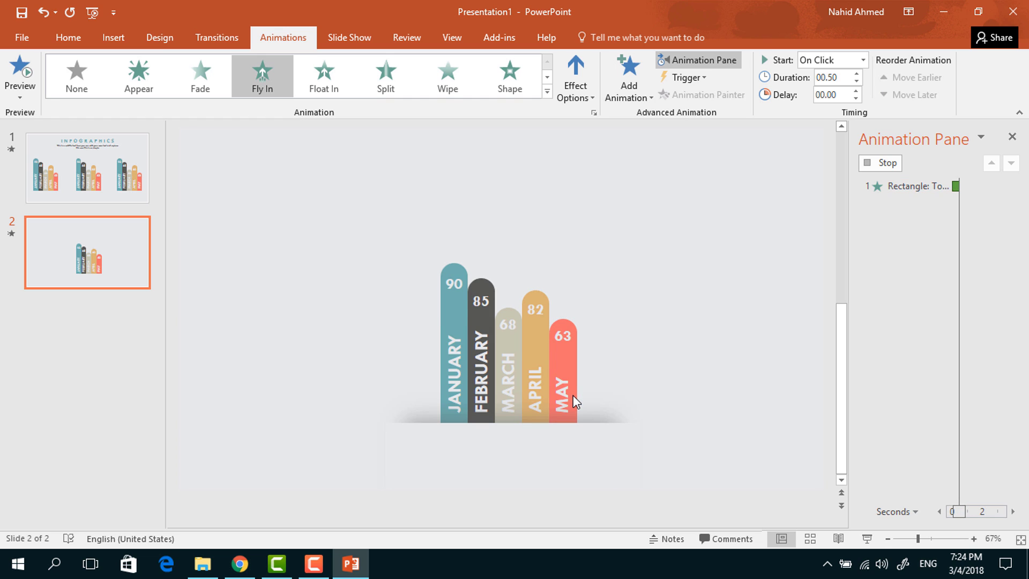
{"action": "left_click", "coordinate": [463, 279]}
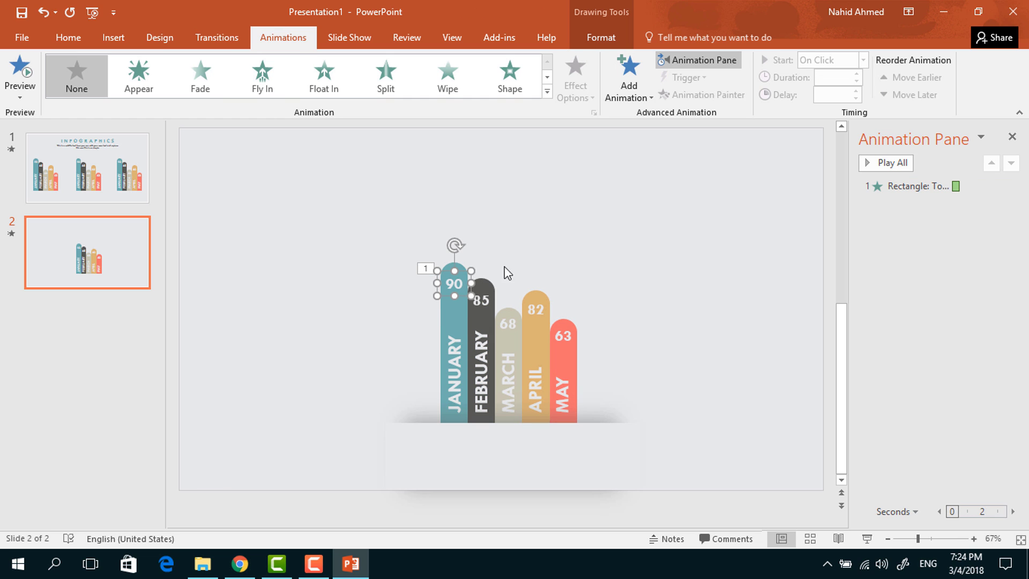
Make the 90 label Fly In after the previous animation with a 0.5 sec smooth end
{"action": "left_click", "coordinate": [633, 92]}
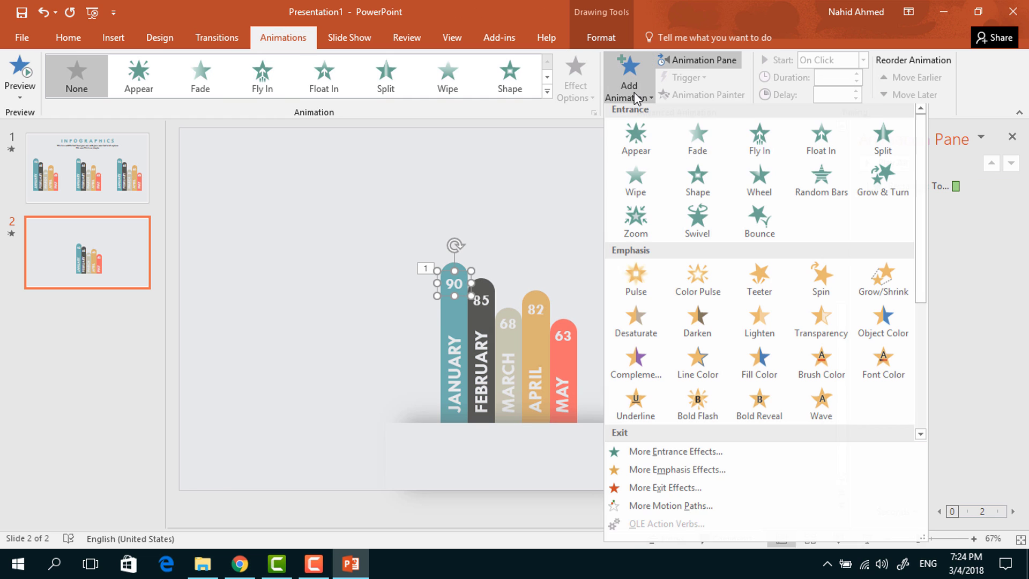
{"action": "left_click", "coordinate": [770, 150]}
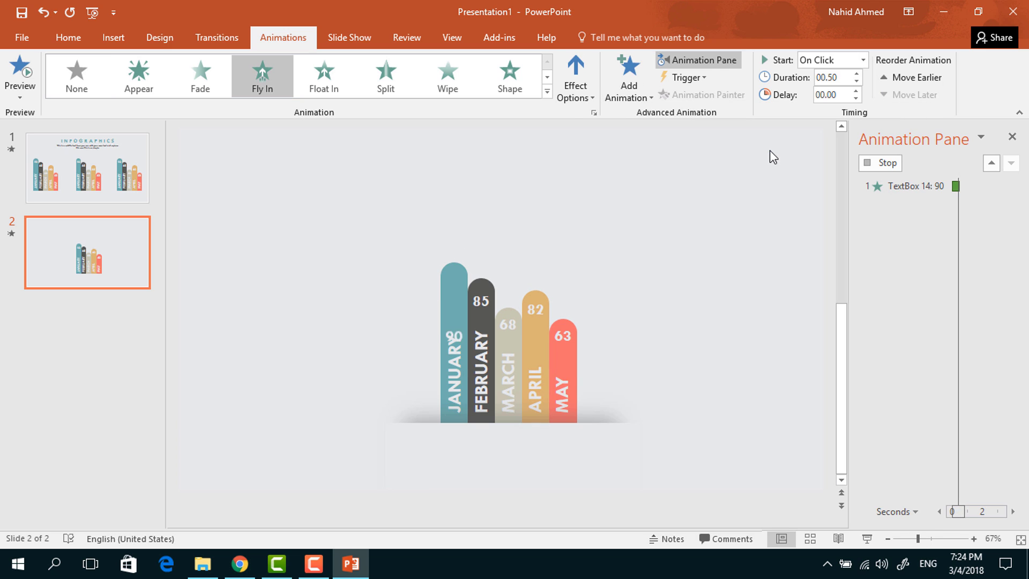
{"action": "left_click", "coordinate": [862, 60]}
{"action": "left_click", "coordinate": [850, 106]}
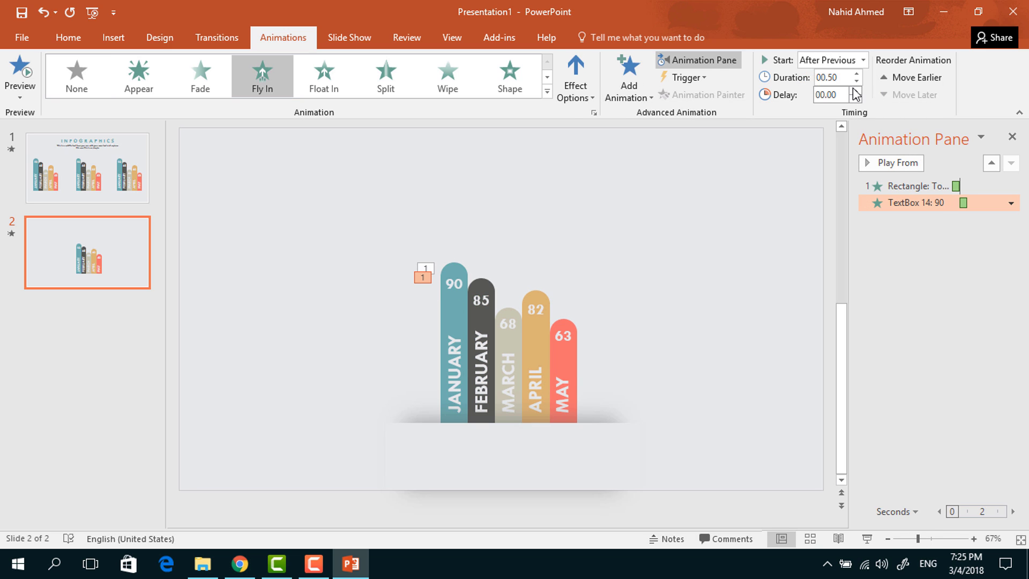
{"action": "left_click", "coordinate": [1009, 207]}
{"action": "left_click", "coordinate": [981, 273]}
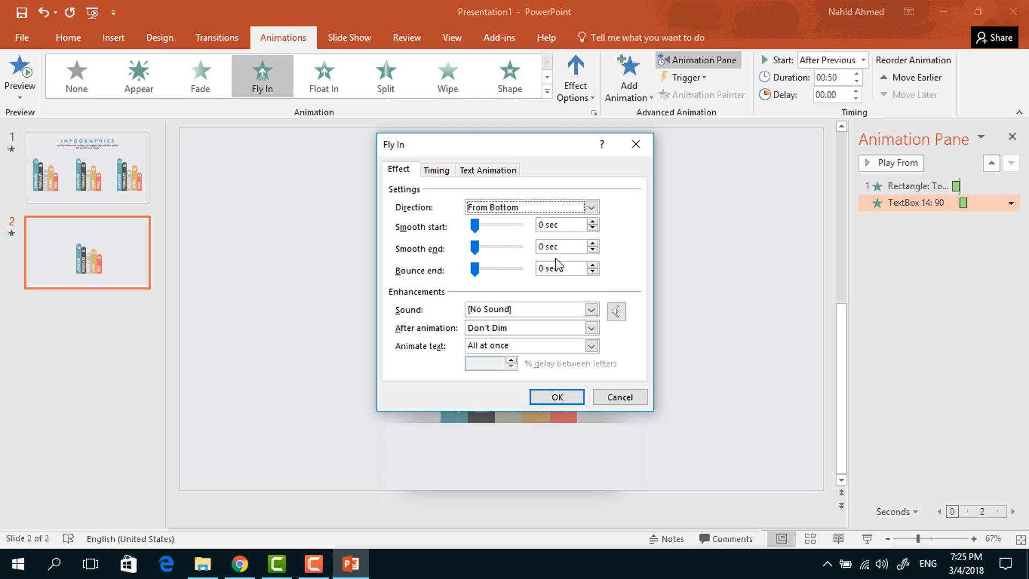
{"action": "left_click_drag", "start_coordinate": [474, 246], "coordinate": [539, 260]}
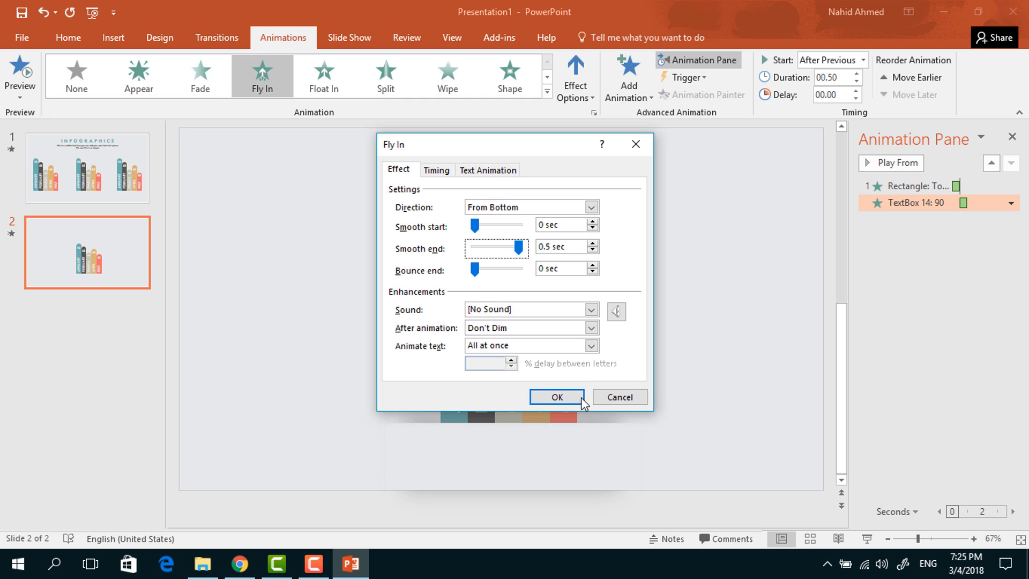
{"action": "left_click", "coordinate": [557, 397]}
{"action": "left_click", "coordinate": [441, 377]}
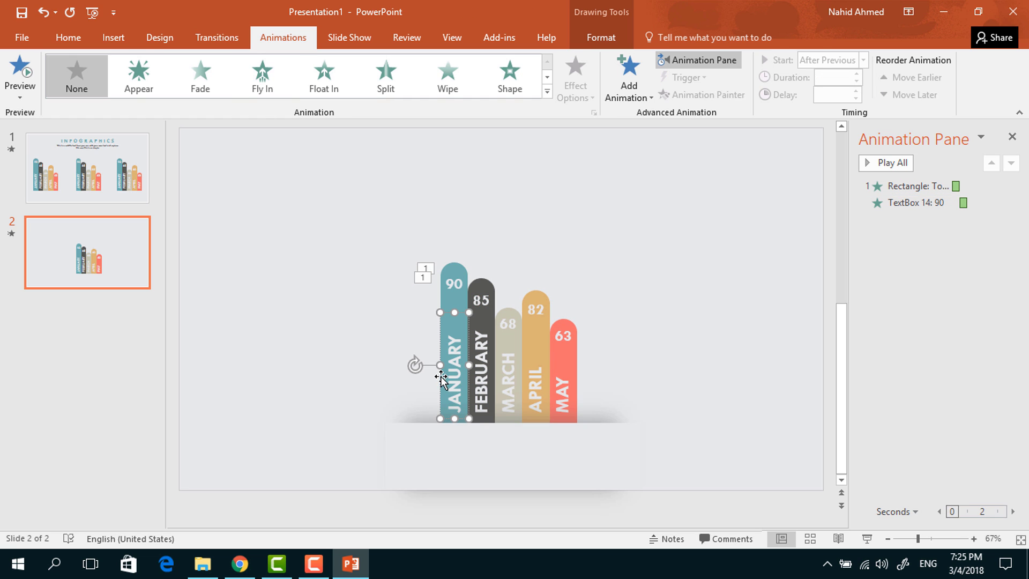
Make the JANUARY label Fly In after the previous animation with a 0.5 sec smooth end
{"action": "left_click", "coordinate": [630, 92]}
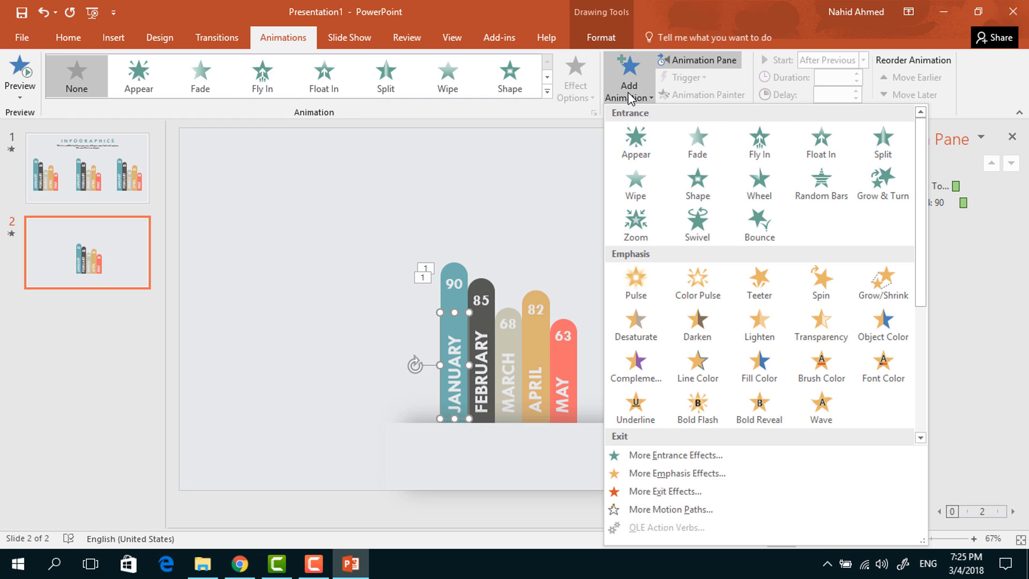
{"action": "left_click", "coordinate": [772, 158]}
{"action": "left_click", "coordinate": [862, 60]}
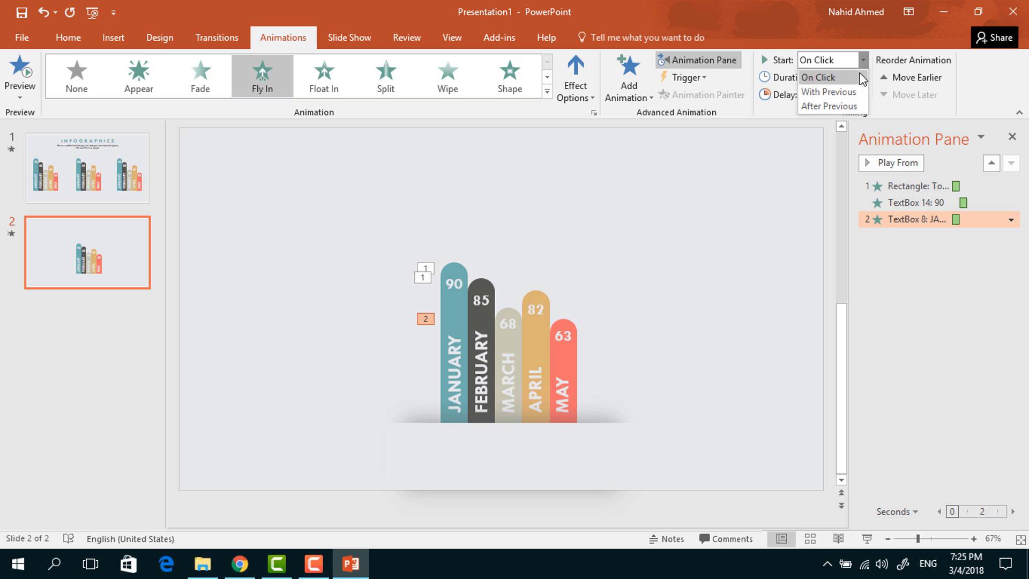
{"action": "left_click", "coordinate": [853, 106]}
{"action": "left_click", "coordinate": [1011, 219]}
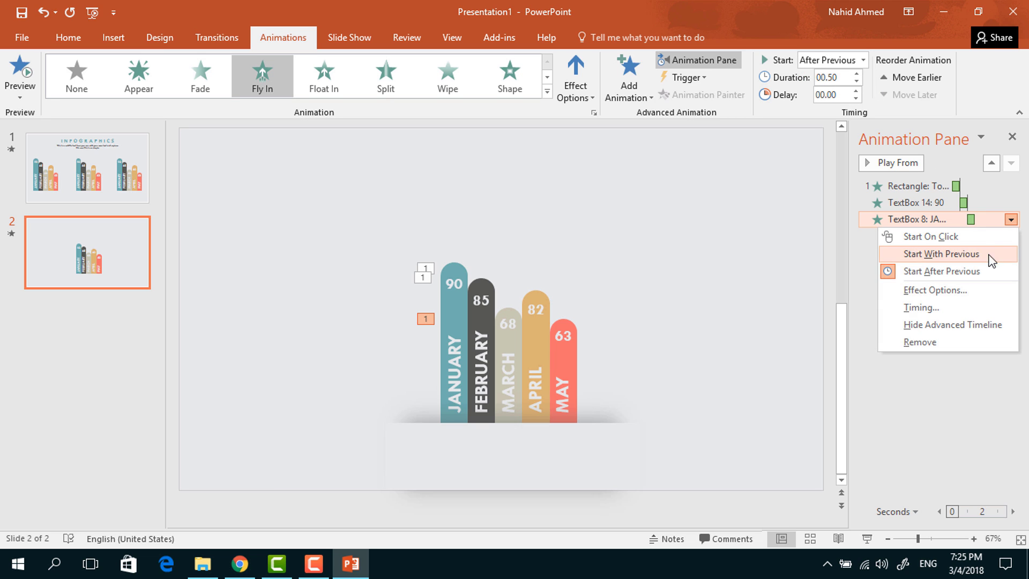
{"action": "left_click", "coordinate": [983, 290]}
{"action": "left_click_drag", "start_coordinate": [475, 249], "coordinate": [525, 258]}
{"action": "left_click", "coordinate": [580, 397]}
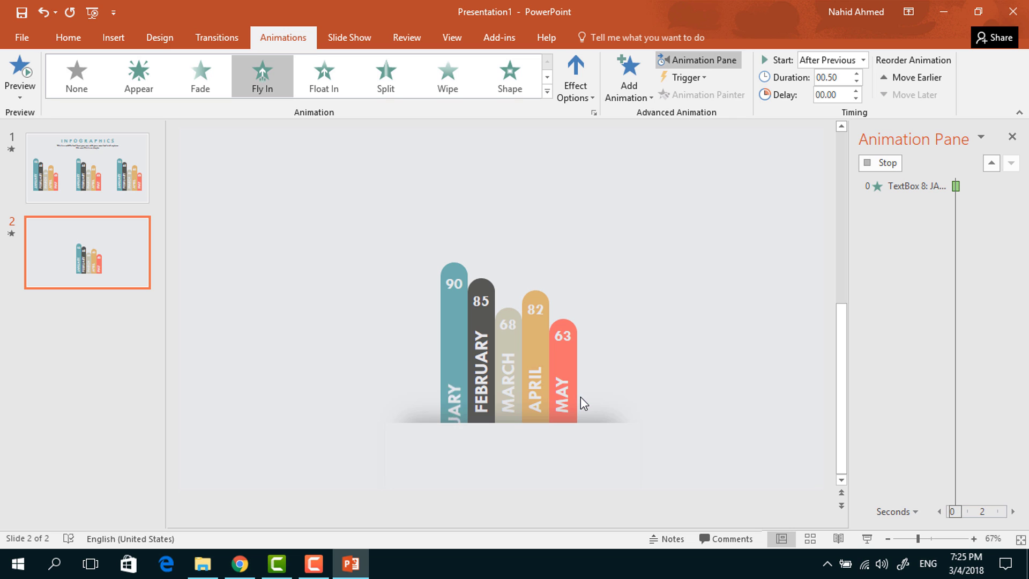
Make the FEBRUARY bar Fly In after the previous animation with a 0.5 sec smooth end
{"action": "left_click", "coordinate": [484, 318]}
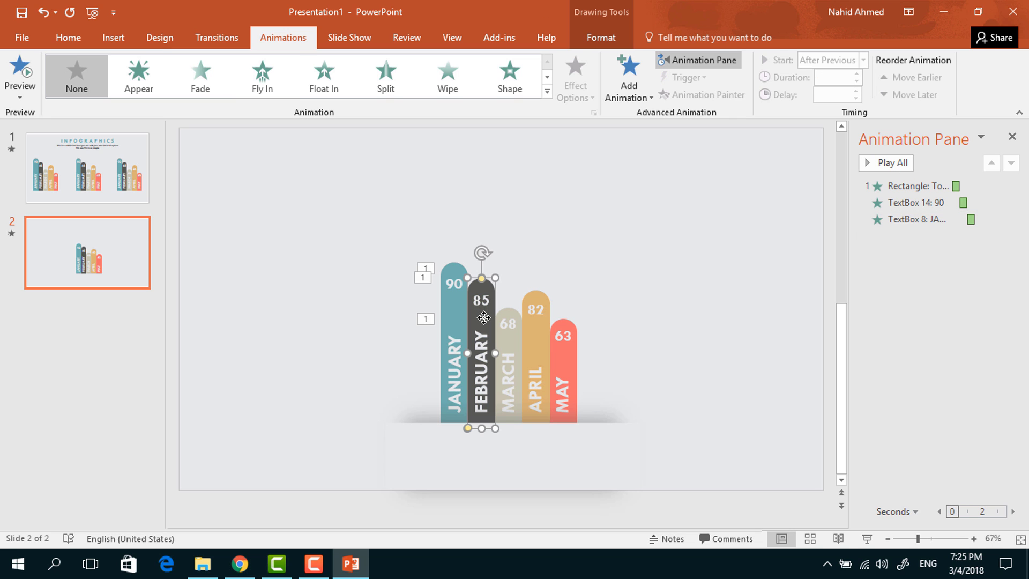
{"action": "left_click", "coordinate": [628, 101]}
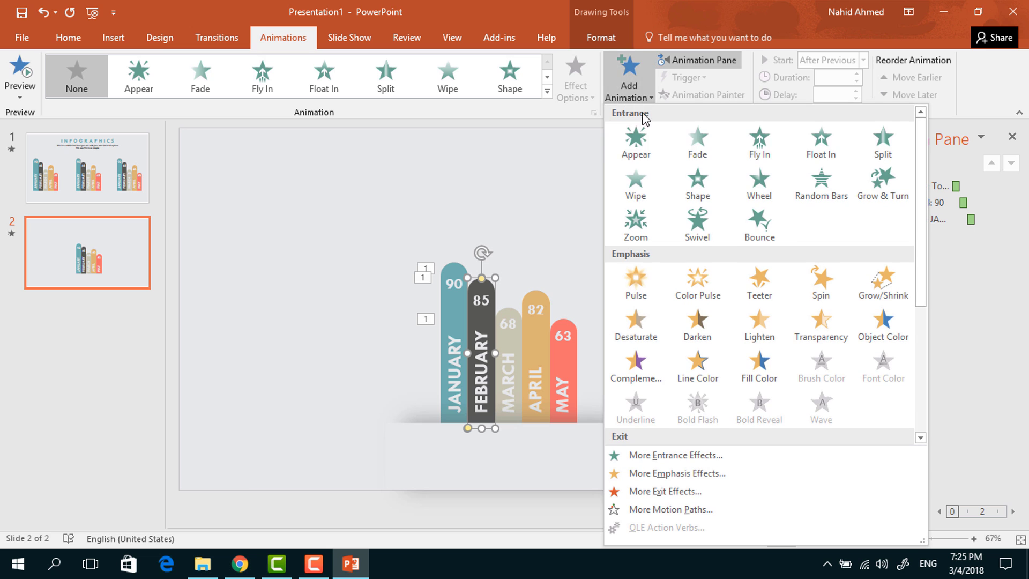
{"action": "left_click", "coordinate": [776, 152]}
{"action": "left_click", "coordinate": [863, 60]}
{"action": "left_click", "coordinate": [853, 107]}
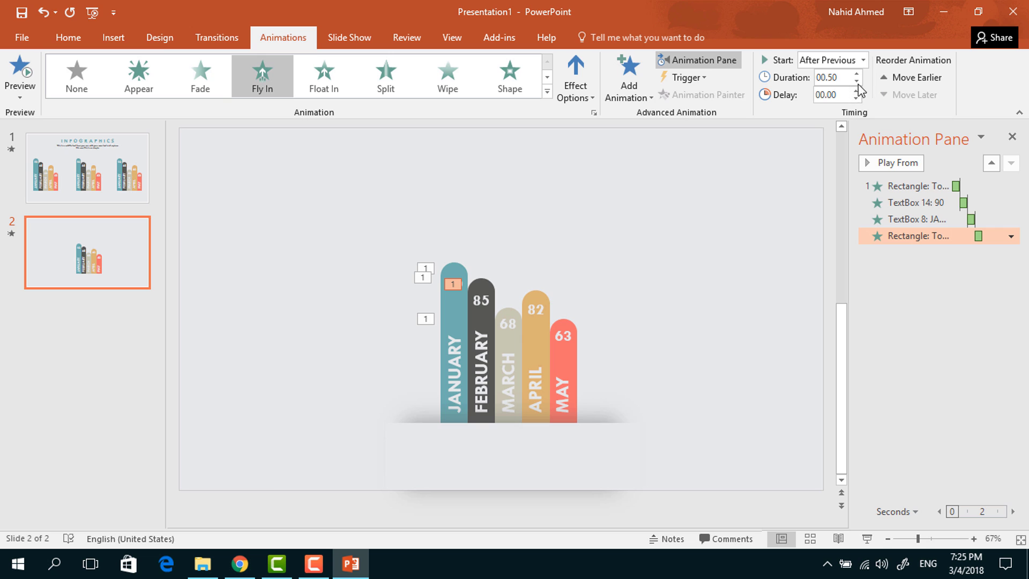
{"action": "left_click", "coordinate": [1010, 236]}
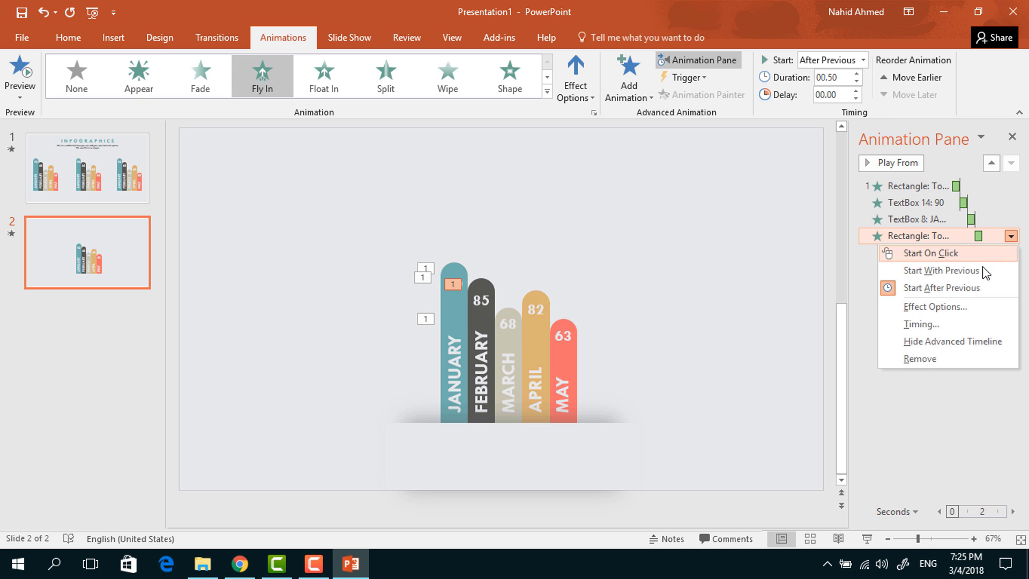
{"action": "left_click", "coordinate": [956, 305]}
{"action": "left_click_drag", "start_coordinate": [480, 245], "coordinate": [536, 284]}
{"action": "left_click", "coordinate": [557, 397]}
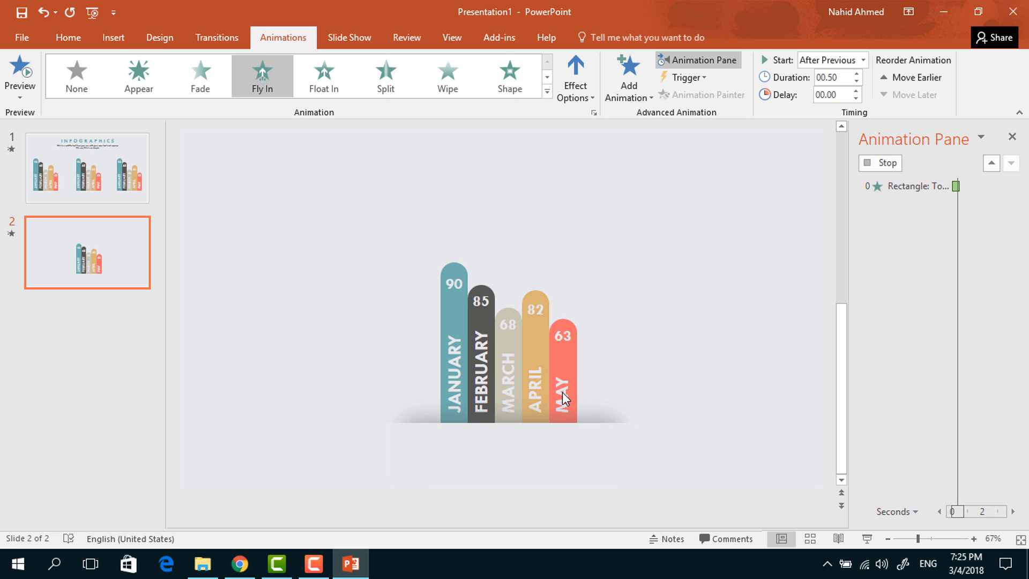
Make the 85 value Fly In after the previous animation with a 0.5 sec smooth end
{"action": "left_click", "coordinate": [492, 296]}
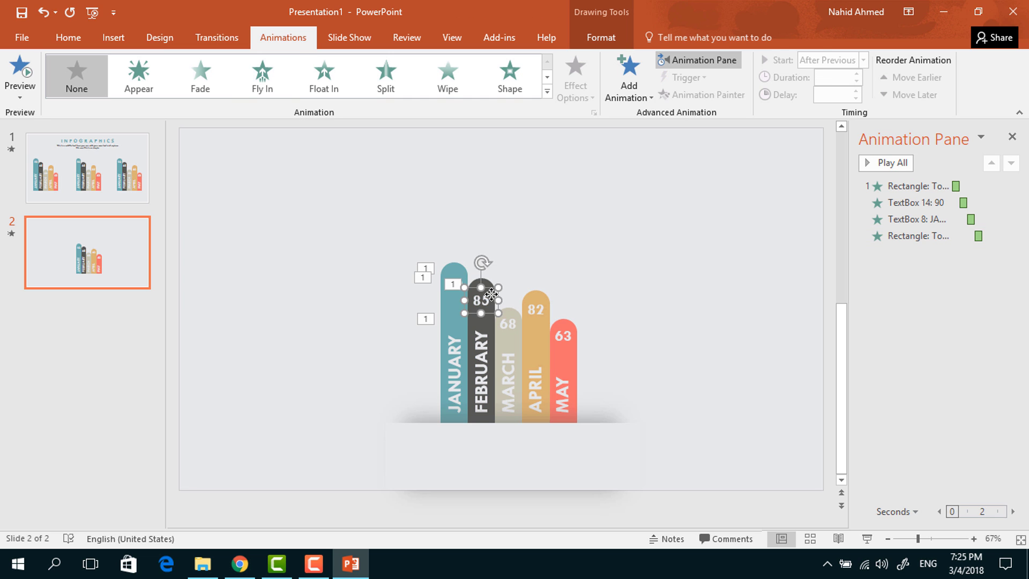
{"action": "left_click", "coordinate": [640, 96]}
{"action": "left_click", "coordinate": [760, 142]}
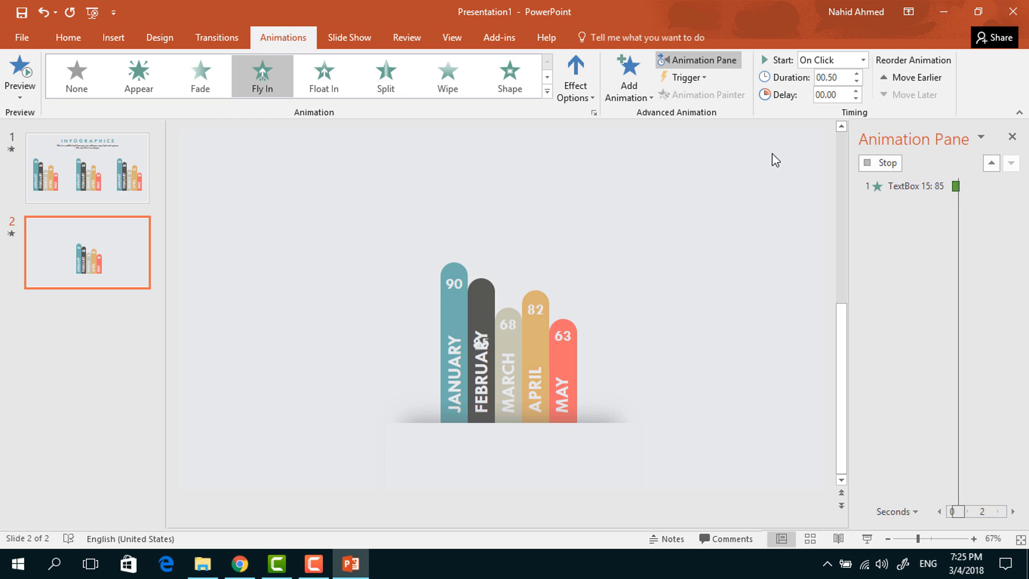
{"action": "left_click", "coordinate": [863, 60]}
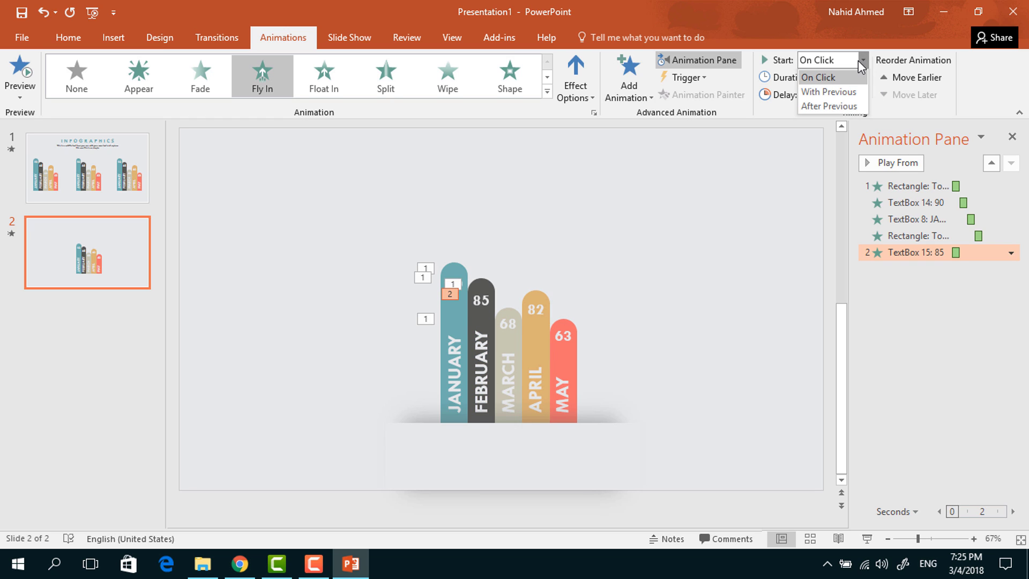
{"action": "left_click", "coordinate": [853, 109]}
{"action": "left_click", "coordinate": [1011, 252]}
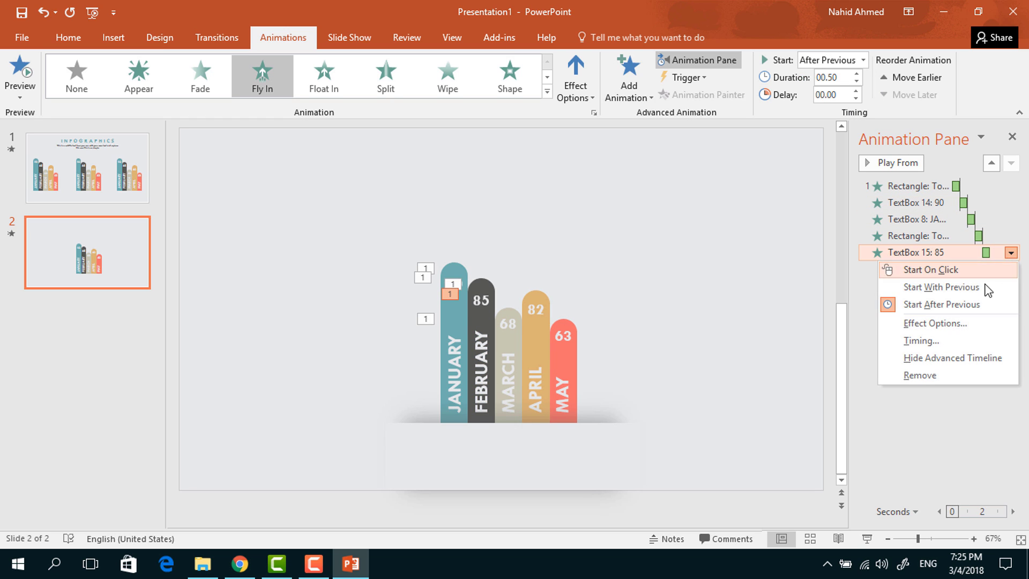
{"action": "left_click", "coordinate": [963, 325]}
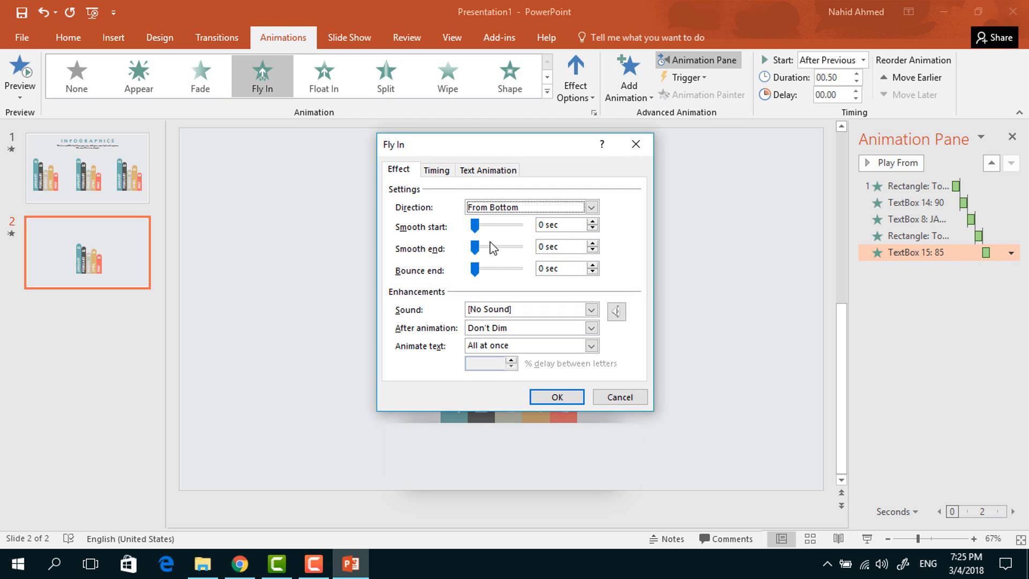
{"action": "left_click_drag", "start_coordinate": [476, 253], "coordinate": [525, 256]}
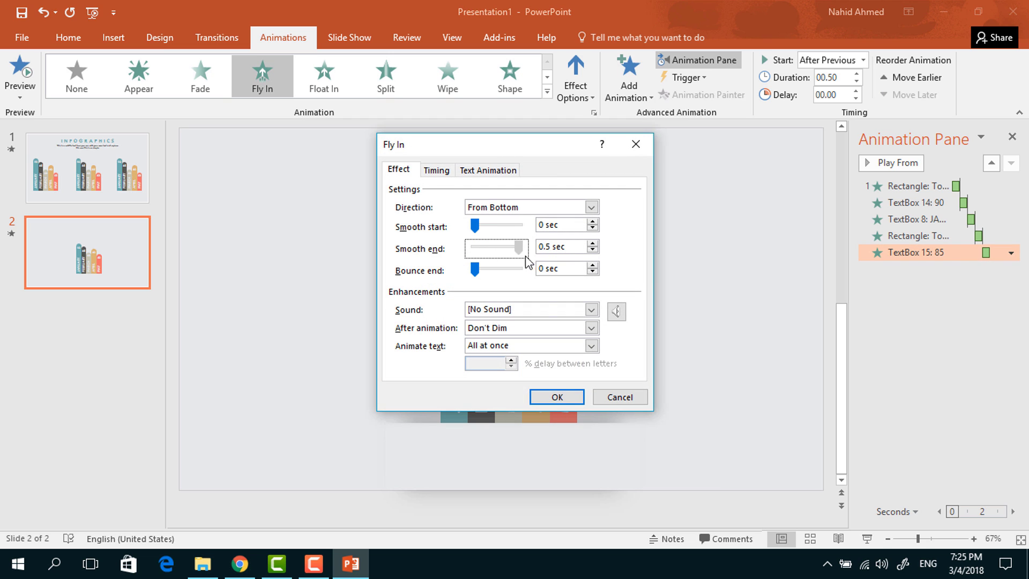
{"action": "left_click", "coordinate": [556, 396]}
Make the FEBRUARY label Fly In after the previous animation with a 0.5 sec smooth end
{"action": "left_click", "coordinate": [474, 367]}
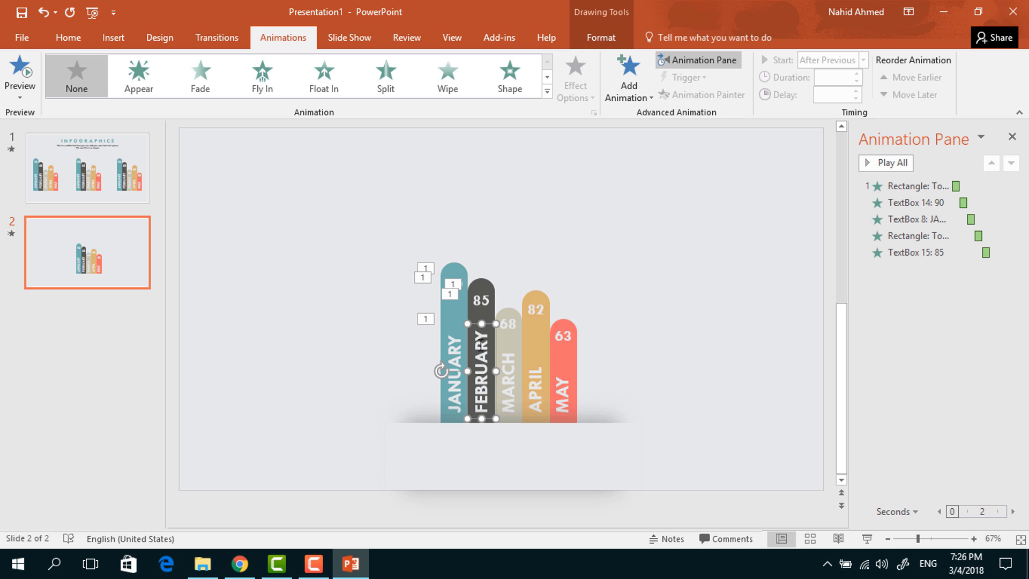
{"action": "left_click", "coordinate": [628, 83]}
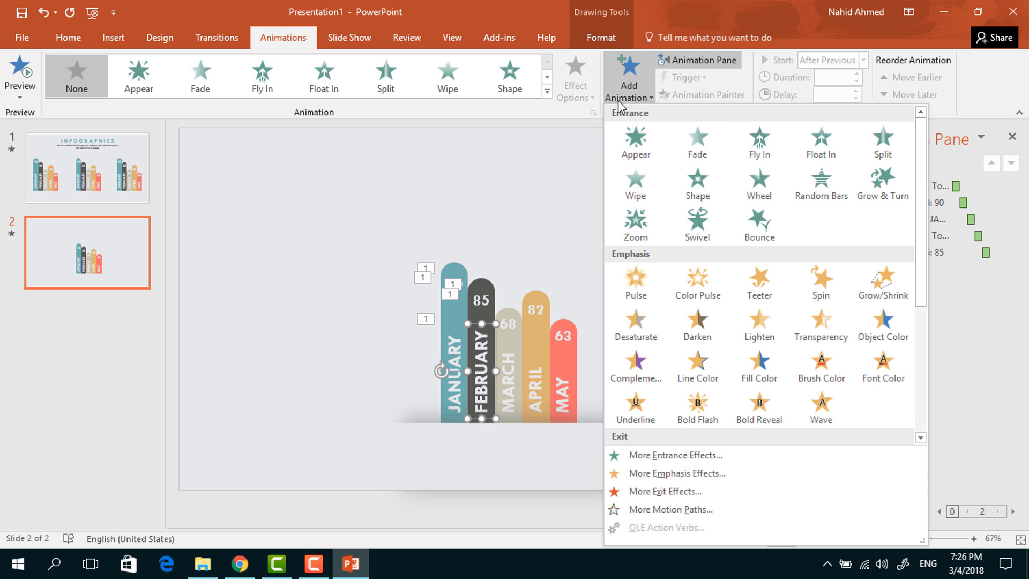
{"action": "left_click", "coordinate": [777, 155]}
{"action": "left_click", "coordinate": [863, 60]}
{"action": "left_click", "coordinate": [846, 105]}
{"action": "left_click", "coordinate": [1011, 269]}
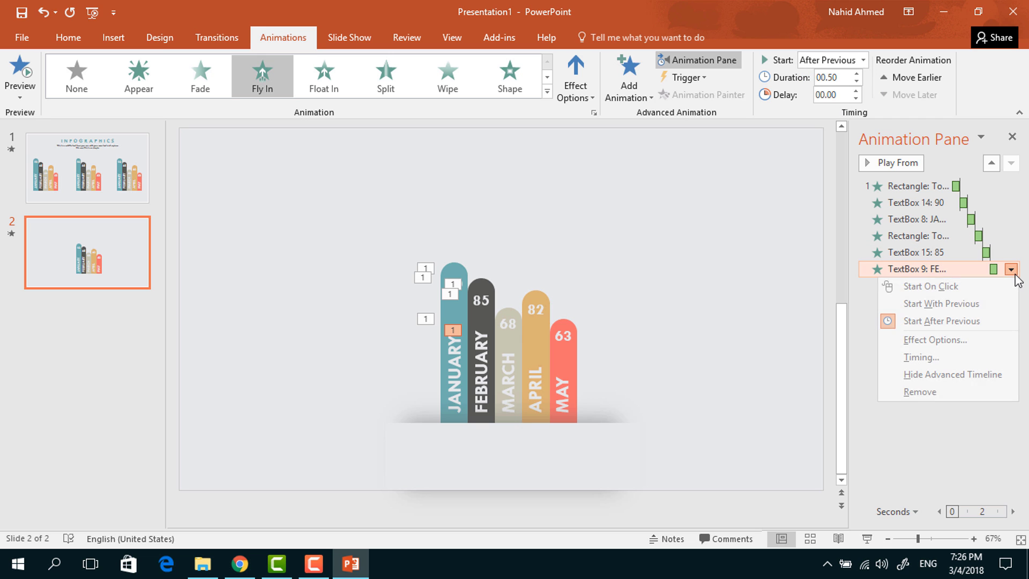
{"action": "left_click", "coordinate": [966, 340]}
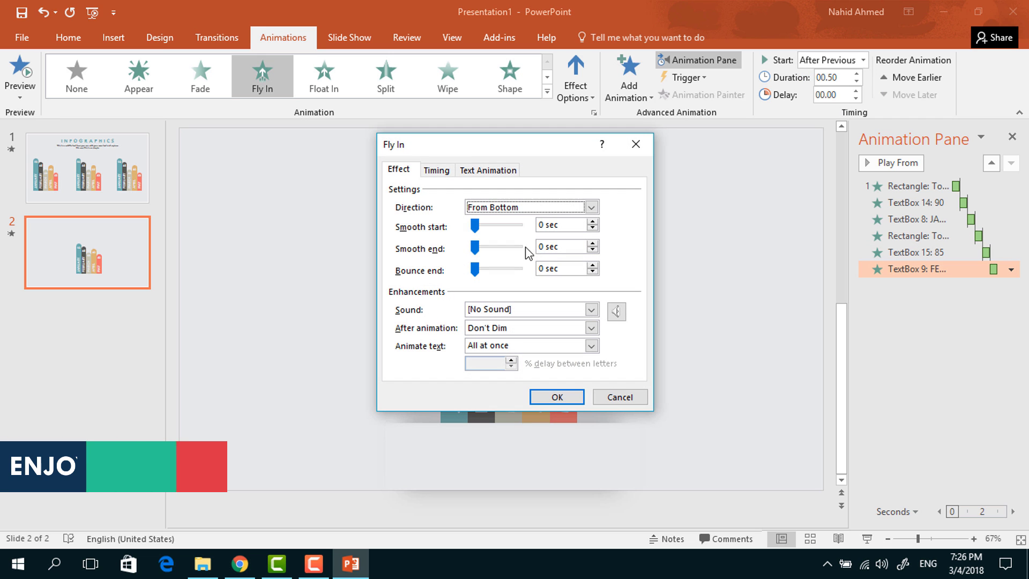
{"action": "left_click_drag", "start_coordinate": [475, 246], "coordinate": [518, 248]}
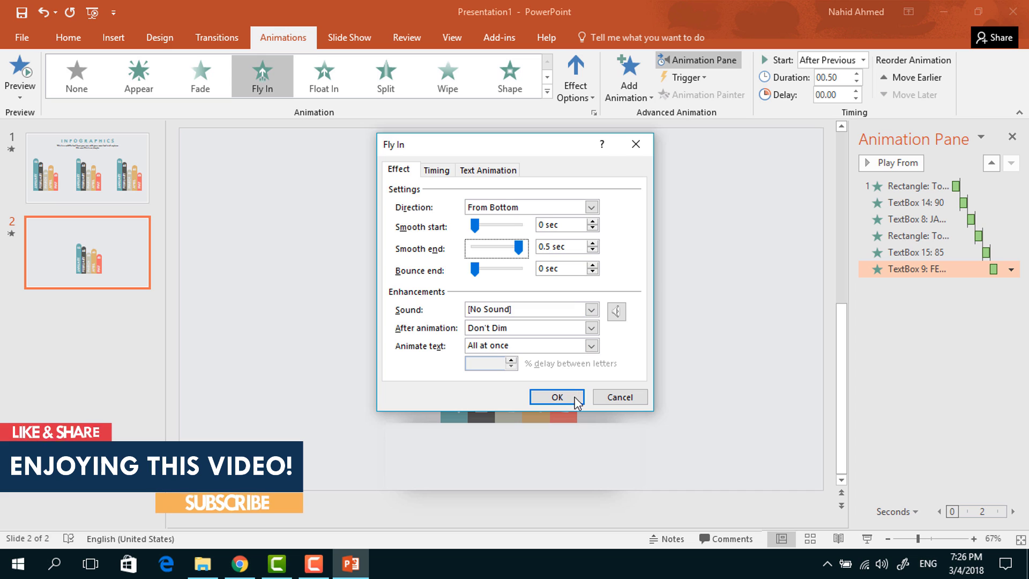
{"action": "left_click", "coordinate": [557, 397]}
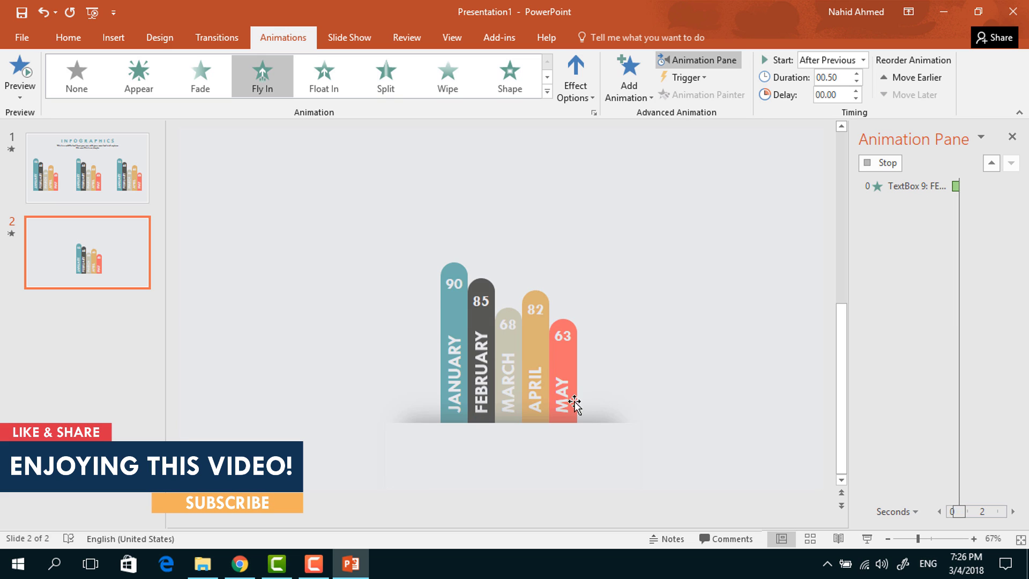
Copy the February bar, 85 value and FEBRUARY label animations onto the March bar, 68 and MARCH
{"action": "left_click", "coordinate": [490, 319]}
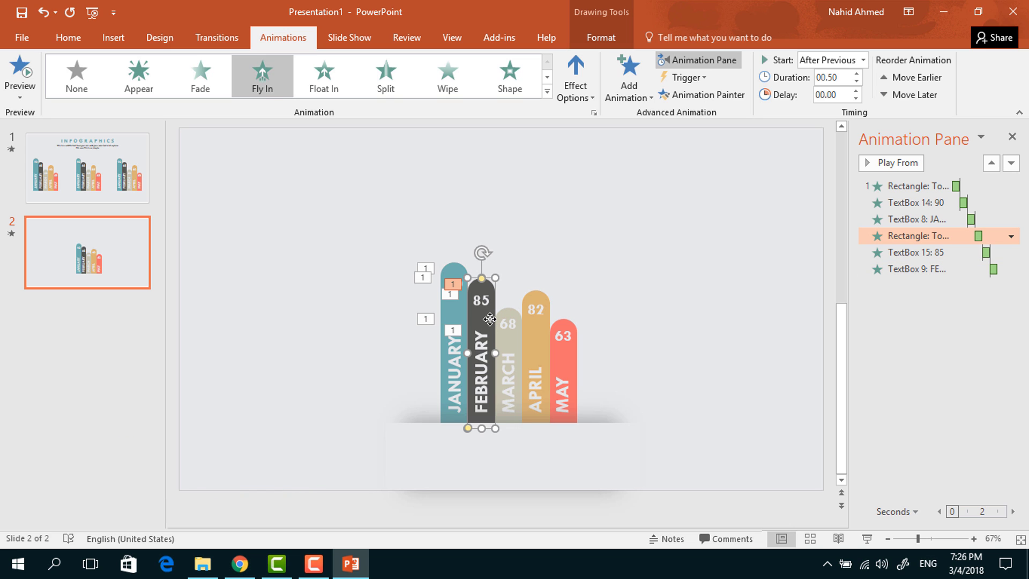
{"action": "left_click", "coordinate": [718, 96]}
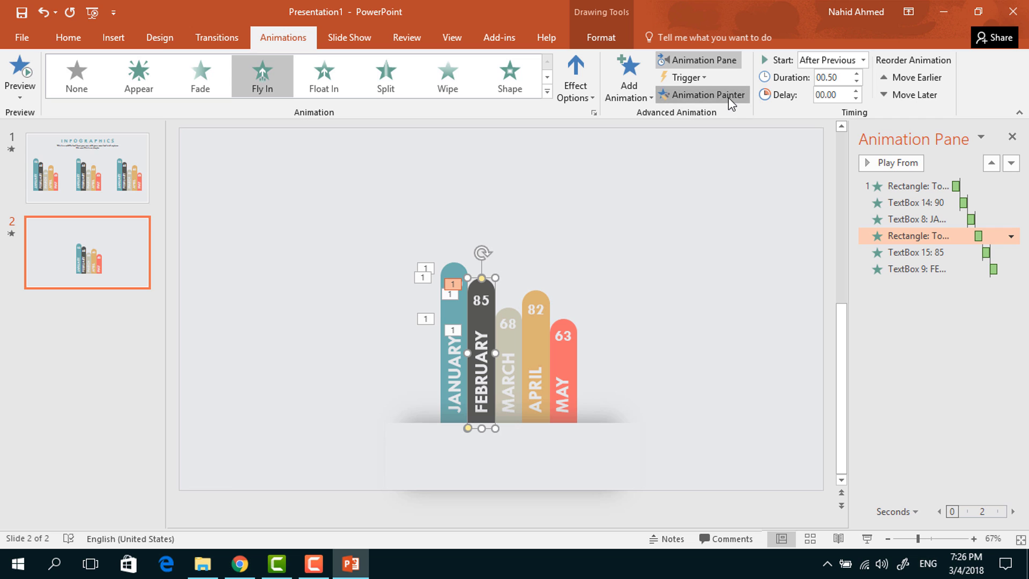
{"action": "left_click", "coordinate": [512, 336]}
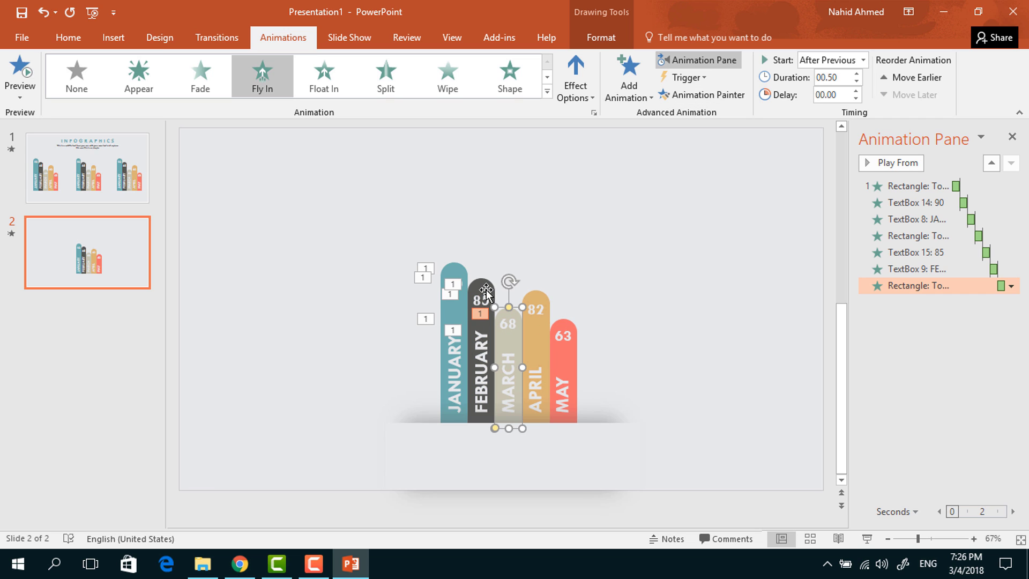
{"action": "left_click", "coordinate": [486, 290]}
{"action": "left_click", "coordinate": [697, 95]}
{"action": "left_click", "coordinate": [511, 320]}
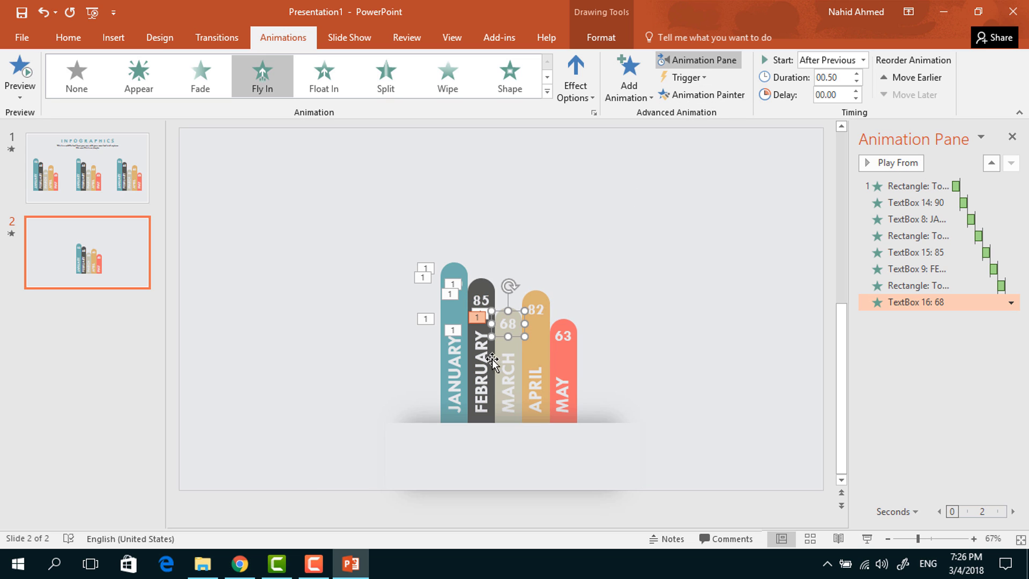
{"action": "left_click", "coordinate": [471, 369]}
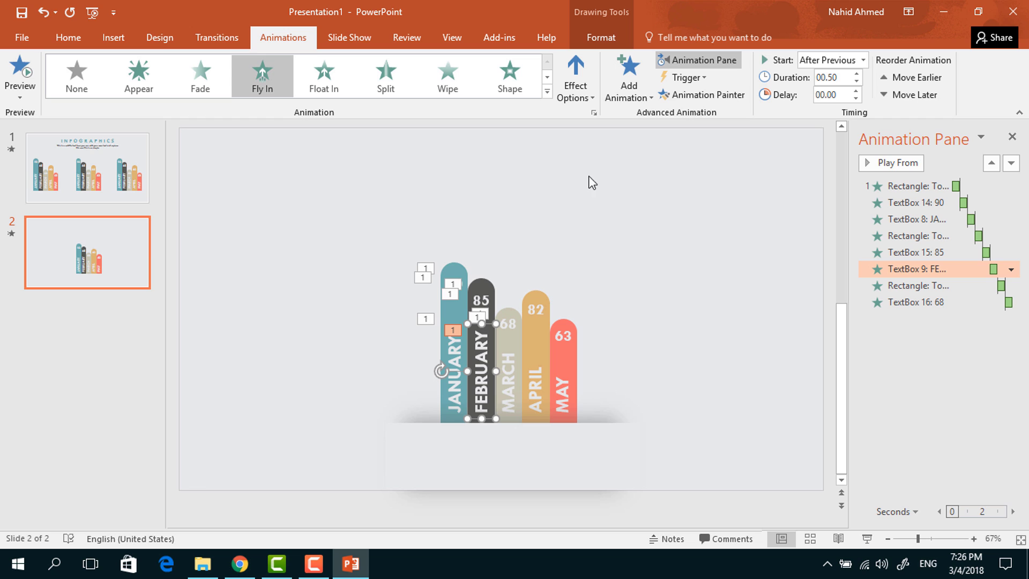
{"action": "left_click", "coordinate": [718, 94]}
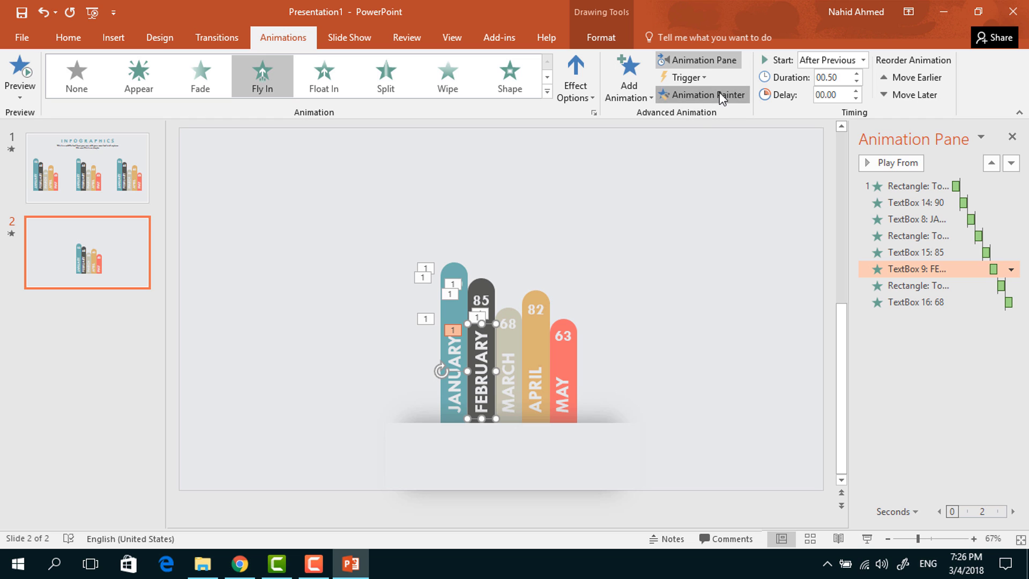
{"action": "left_click", "coordinate": [506, 372]}
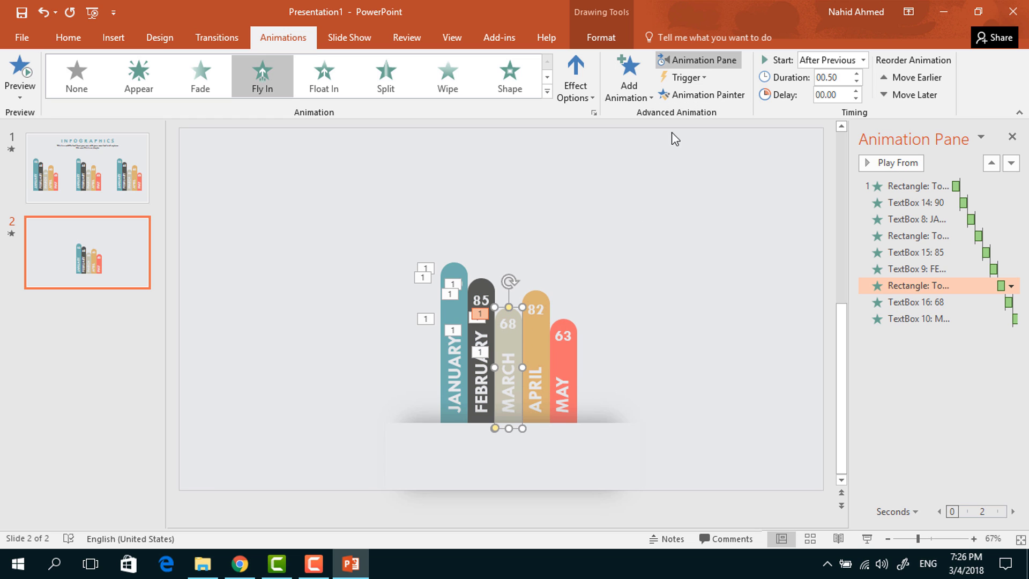
Copy the March bar, 68 value and MARCH label animations onto the April bar, 82 and APRIL
{"action": "left_click", "coordinate": [715, 95]}
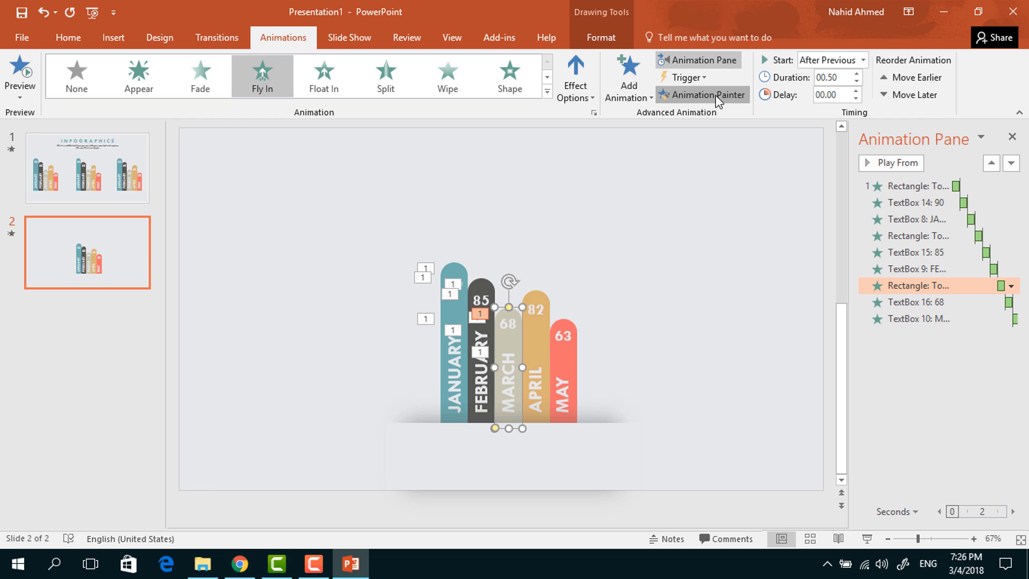
{"action": "left_click", "coordinate": [542, 335]}
{"action": "left_click", "coordinate": [515, 322]}
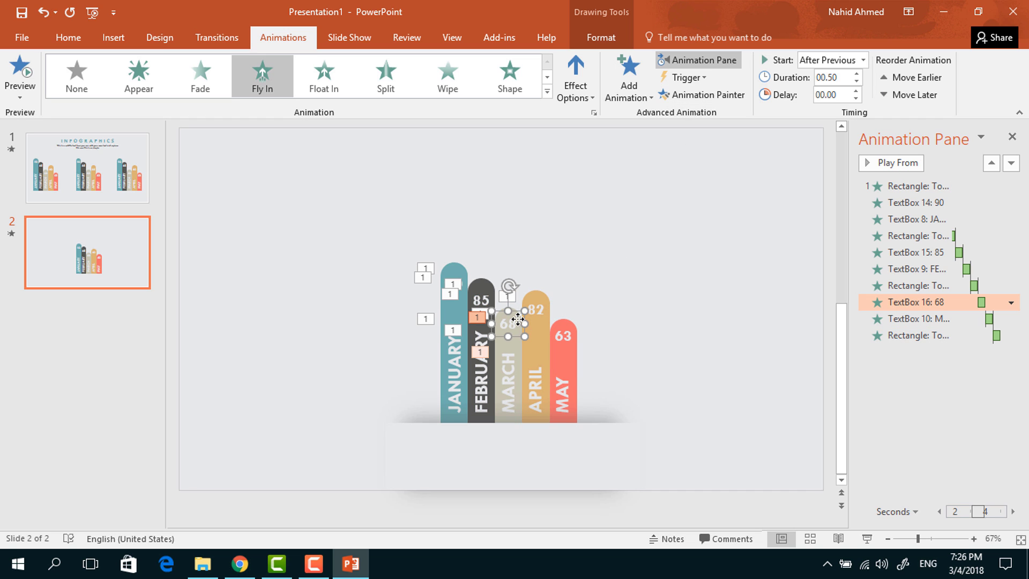
{"action": "left_click", "coordinate": [716, 96]}
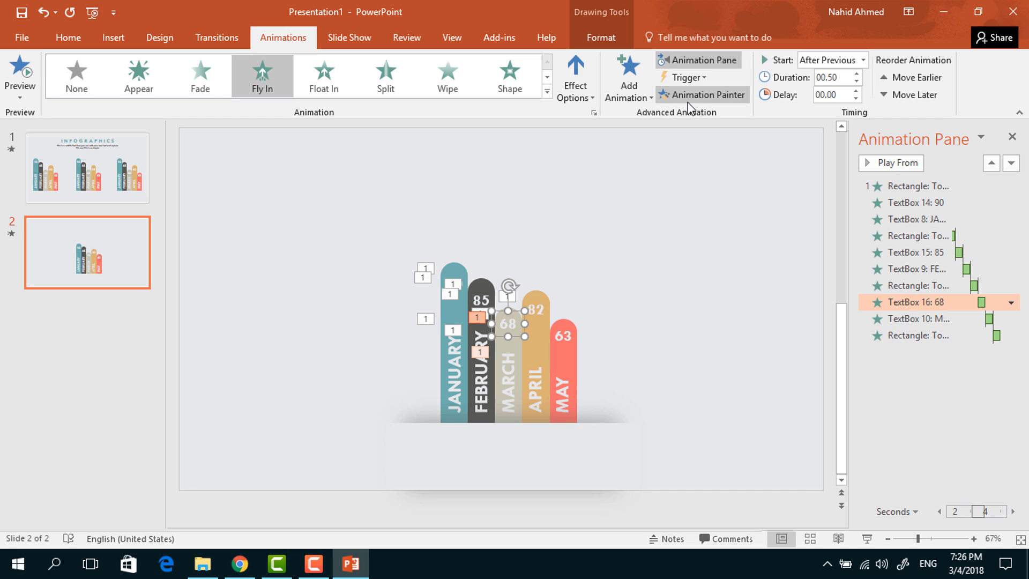
{"action": "left_click", "coordinate": [539, 308]}
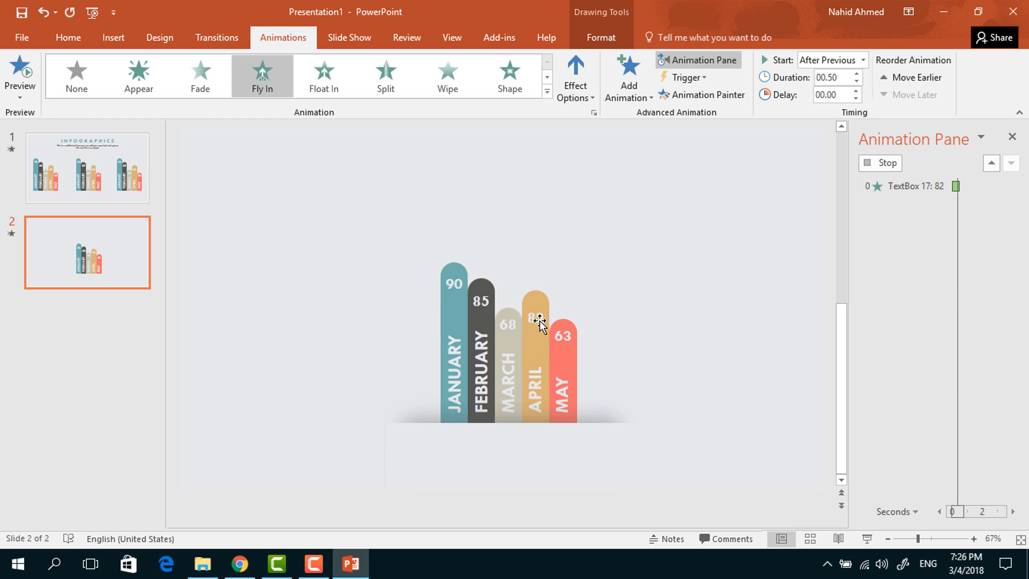
{"action": "left_click", "coordinate": [495, 381]}
{"action": "left_click", "coordinate": [716, 95]}
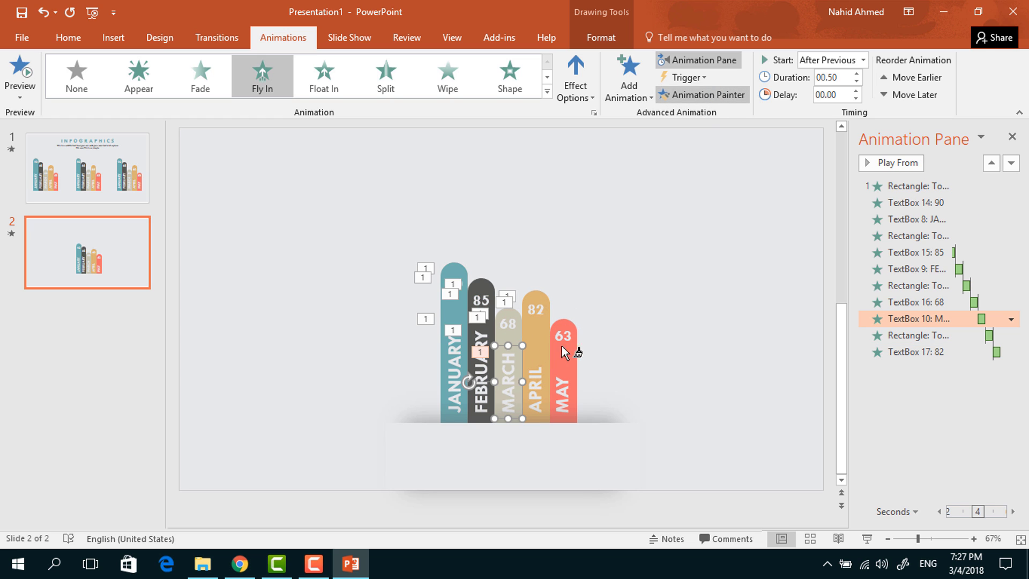
{"action": "left_click", "coordinate": [539, 343]}
Copy the April bar and 82 value animations onto the MAY bar and 63 value
{"action": "left_click", "coordinate": [539, 337]}
{"action": "left_click", "coordinate": [703, 96]}
{"action": "left_click", "coordinate": [567, 362]}
{"action": "left_click", "coordinate": [535, 309]}
{"action": "left_click", "coordinate": [696, 97]}
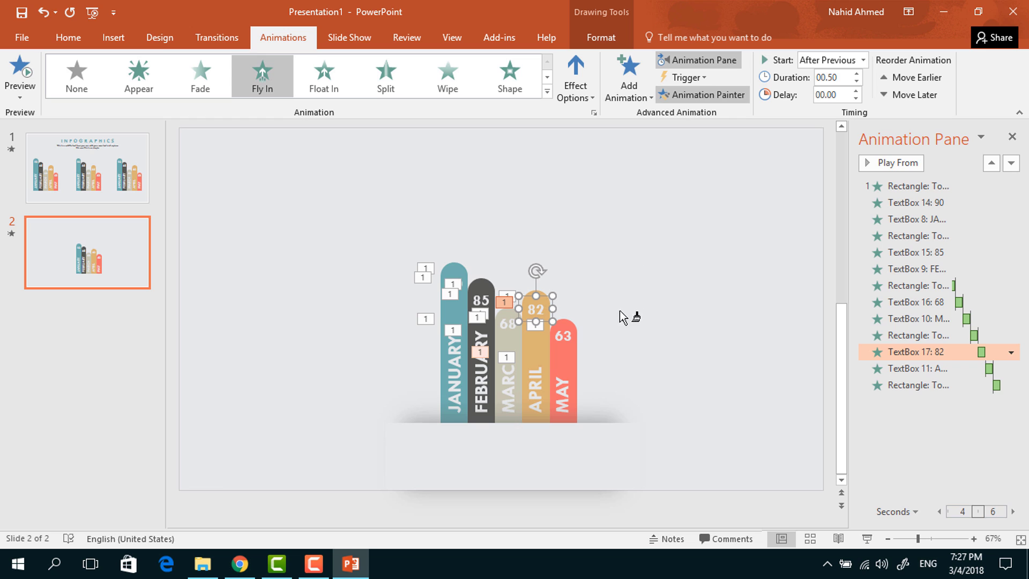
{"action": "left_click", "coordinate": [567, 336]}
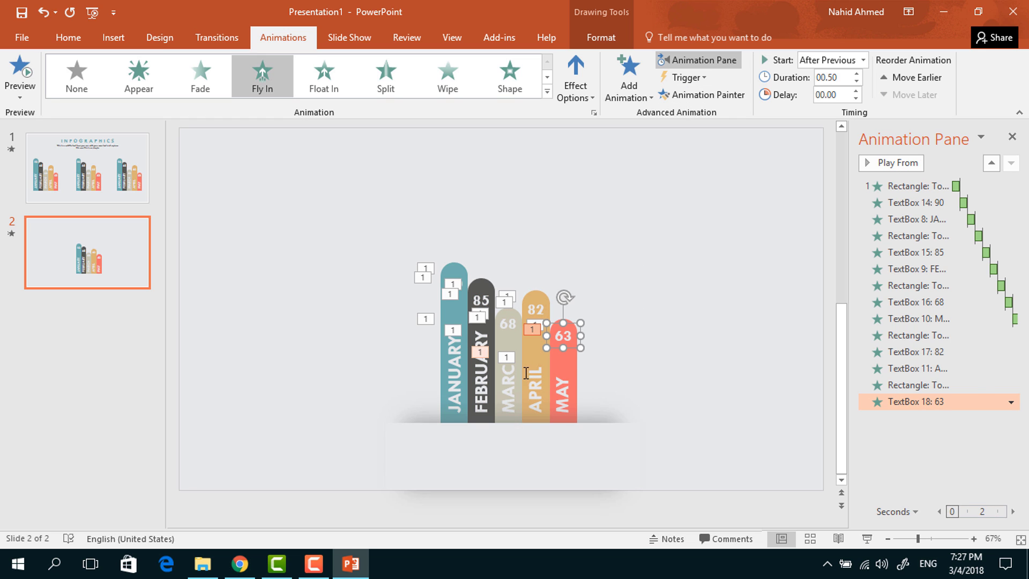
{"action": "left_click", "coordinate": [522, 376]}
{"action": "left_click", "coordinate": [696, 95]}
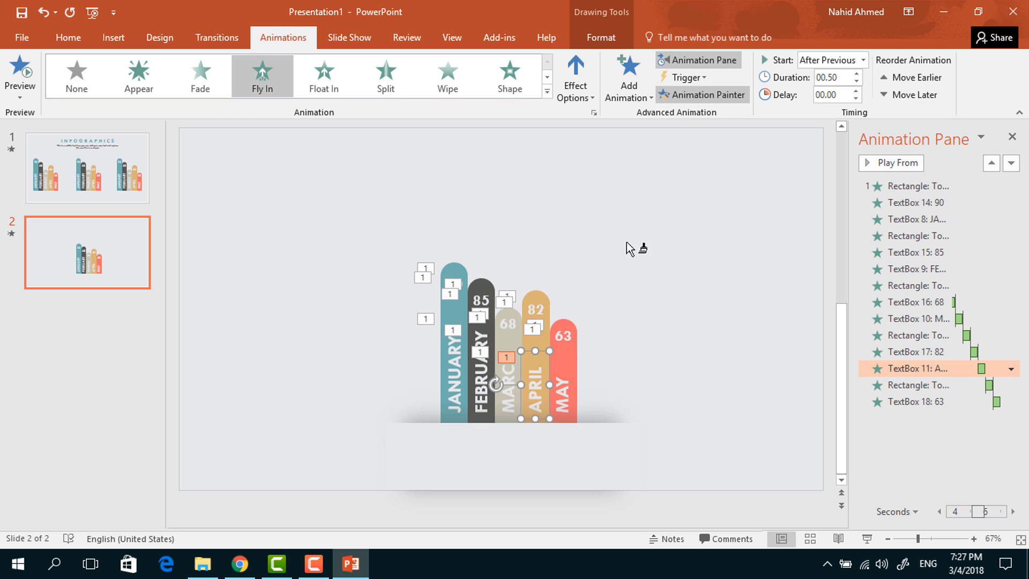